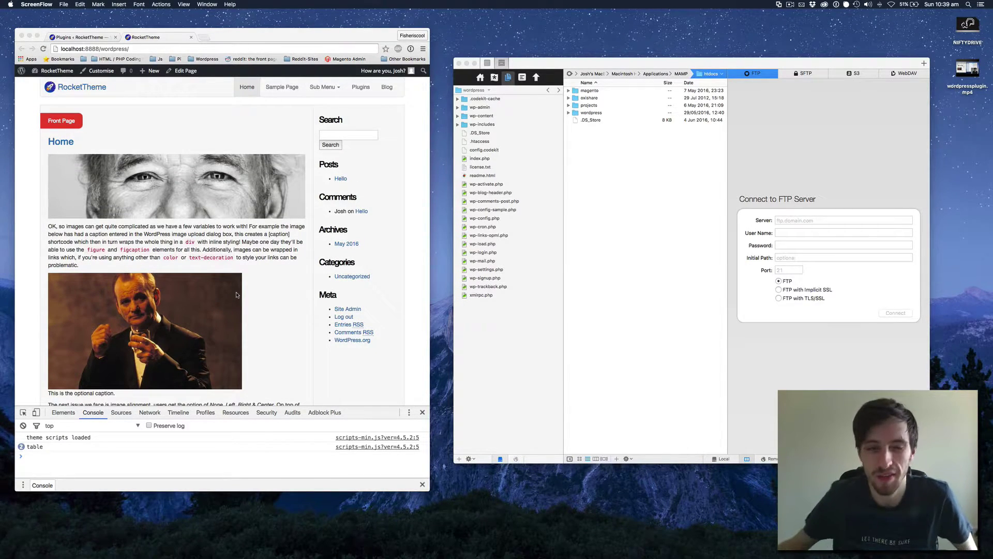
Browse to wp-content/plugins in Coda and show WordPress's Installed Plugins page in Chrome.
left_click(567, 261)
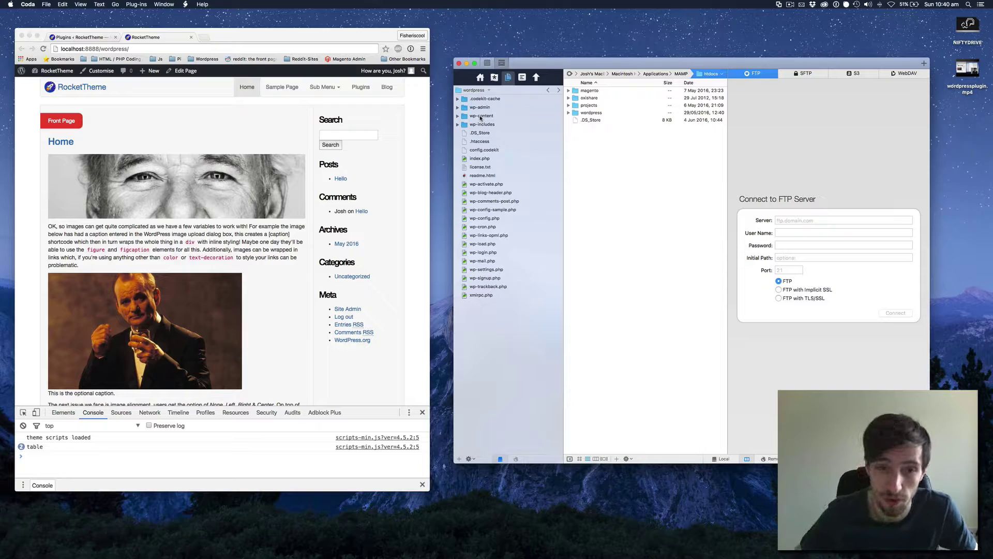
double_click(481, 117)
double_click(476, 108)
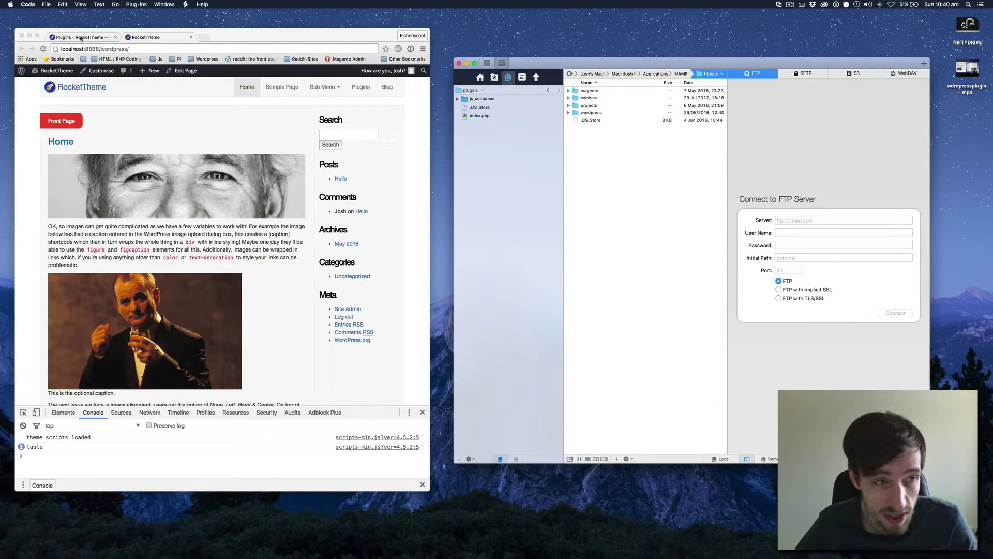
left_click(55, 74)
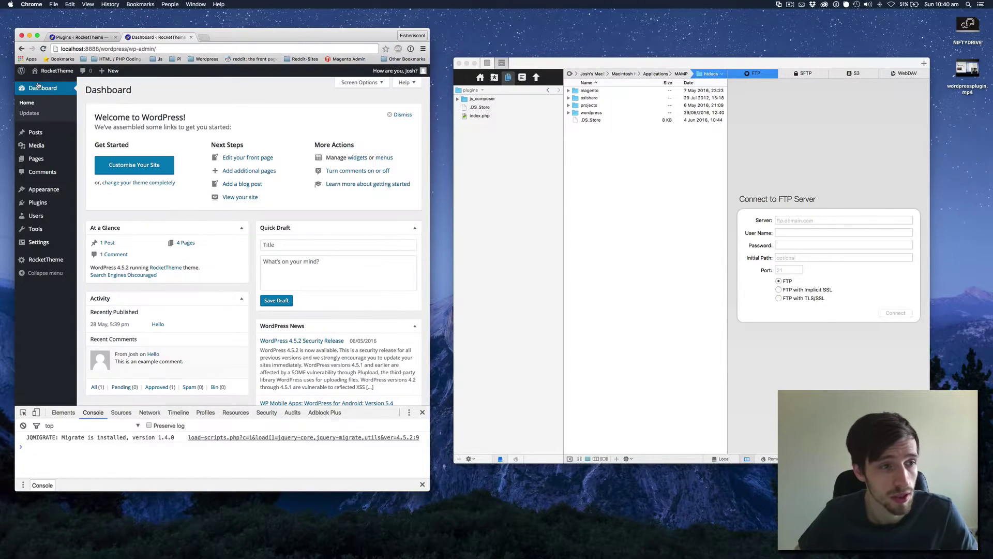
left_click(111, 204)
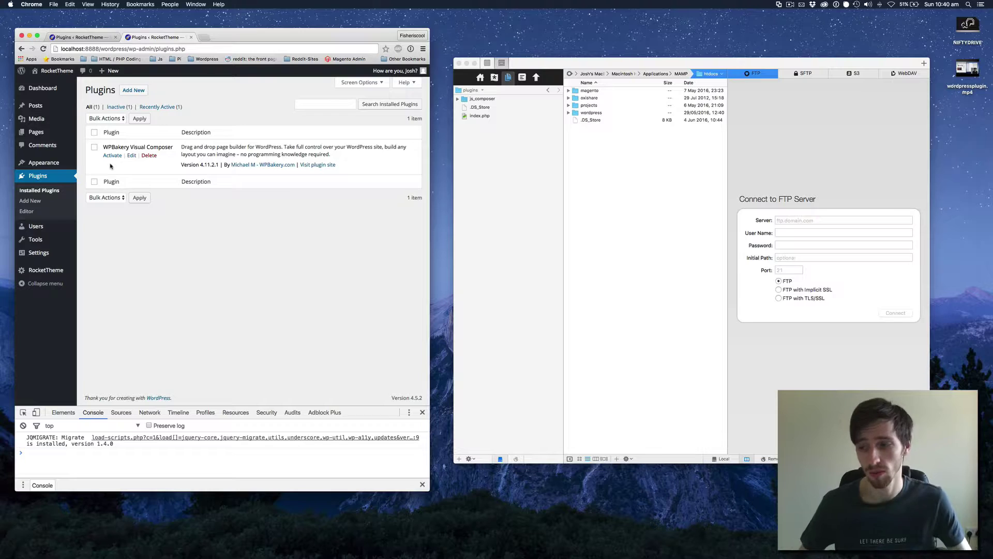
Create a new folder named 'myplugin' in the plugins directory.
right_click(522, 162)
left_click(541, 179)
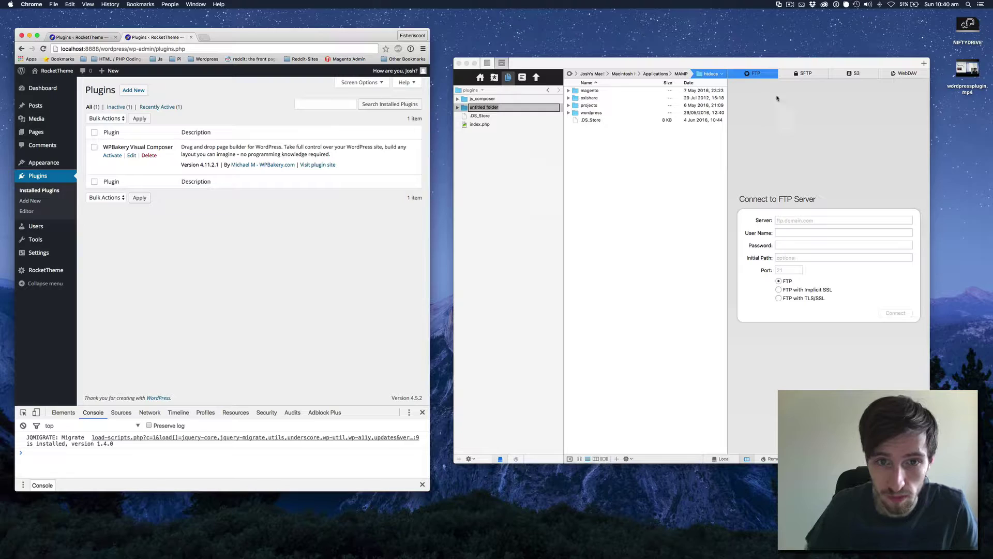
left_click(499, 106)
type("myp")
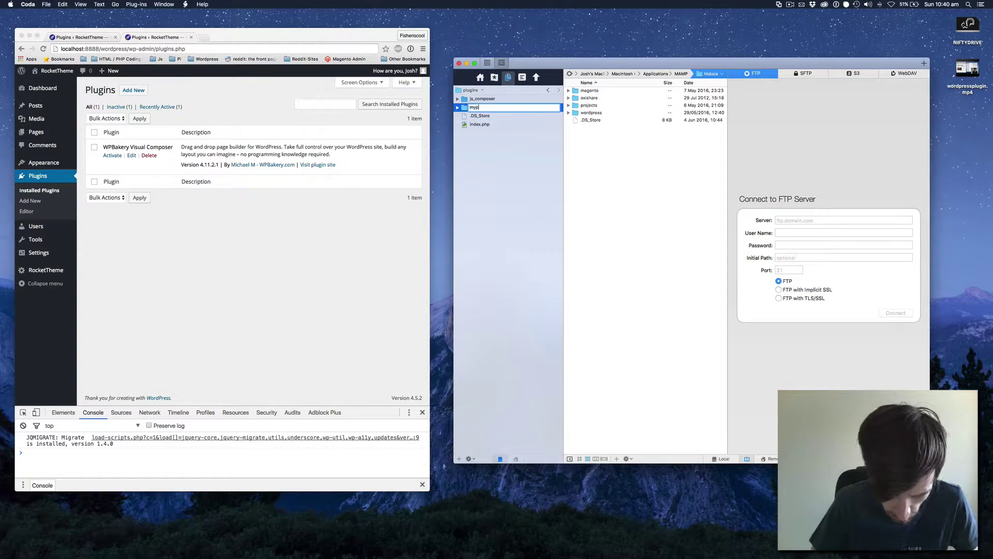
type("lugin")
key("Return")
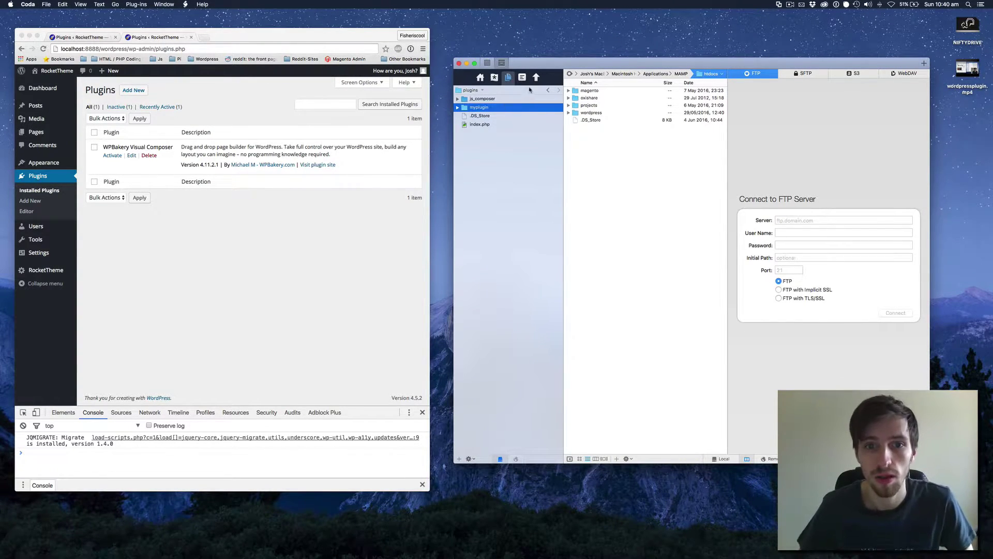
Create an empty file named 'plugin.php' inside myplugin.
double_click(488, 107)
right_click(488, 107)
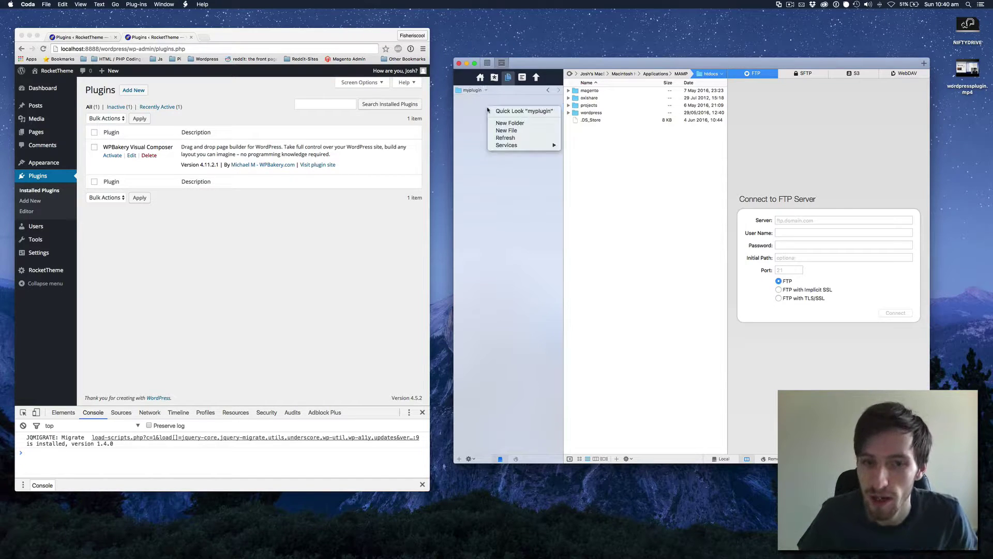
left_click(509, 131)
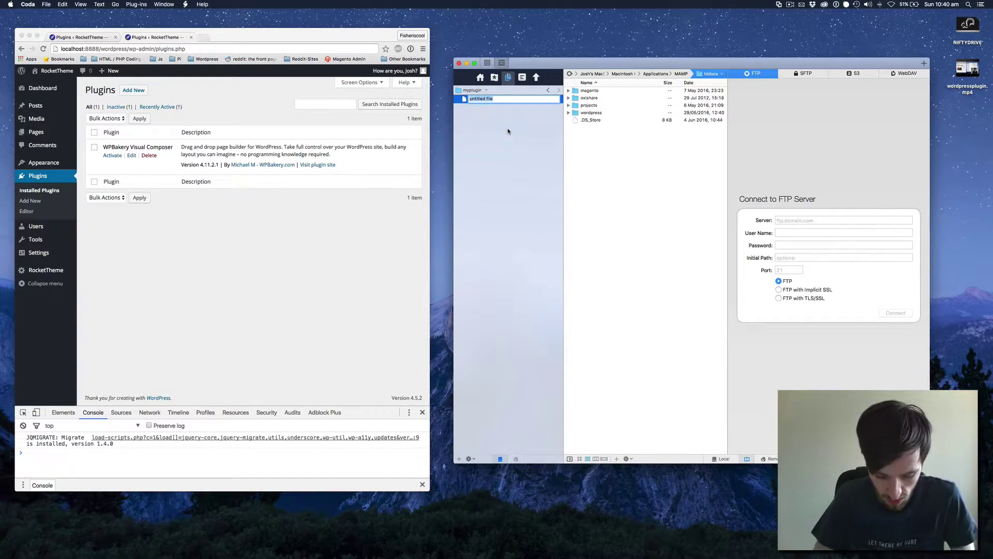
type("plugin")
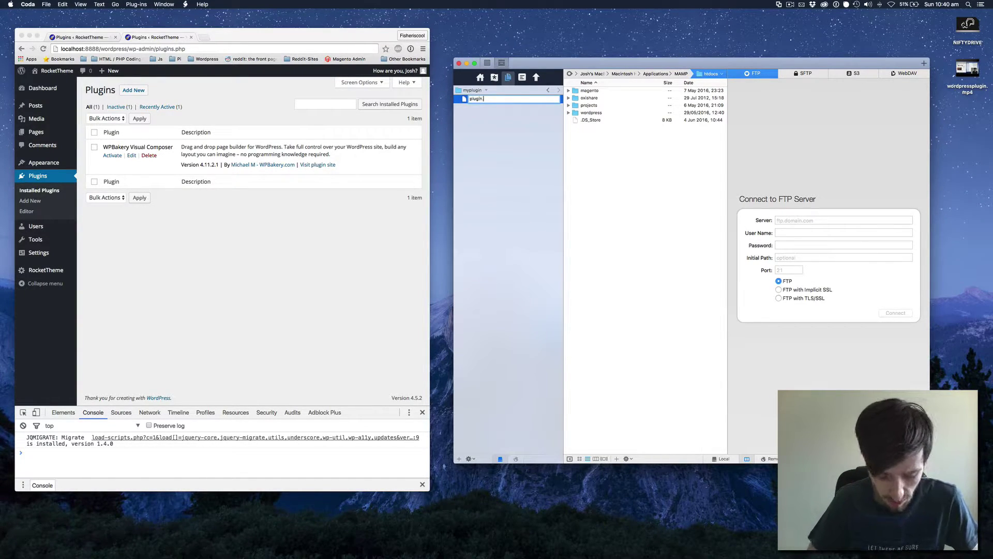
type(".php")
key("Return")
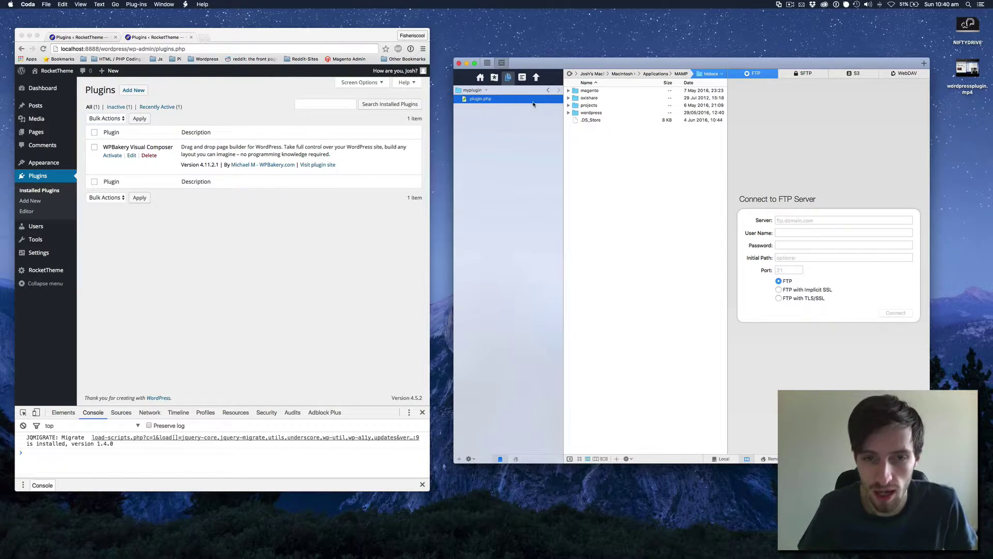
Paste the prepared plugin header and enqueue functions into plugin.php.
double_click(496, 98)
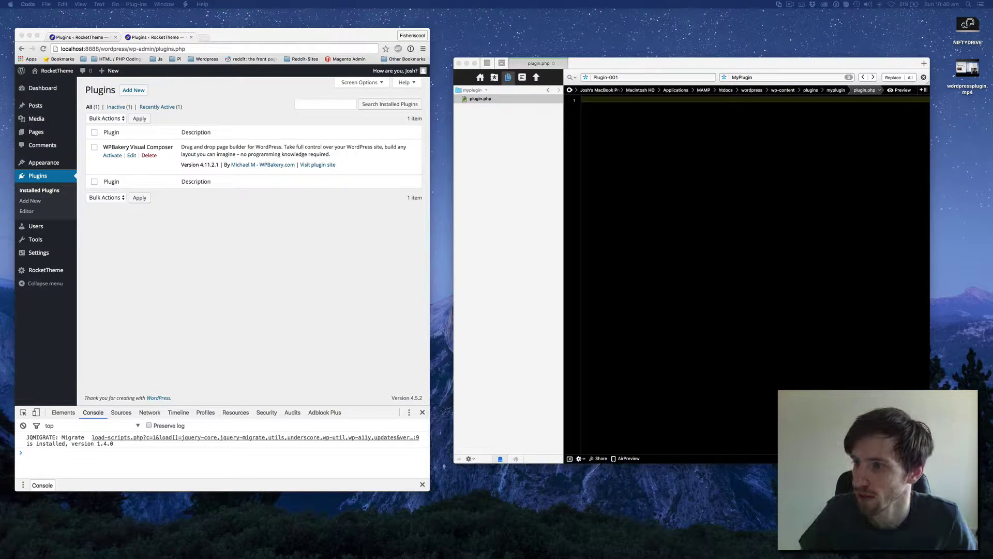
left_click(760, 99)
key("super+v")
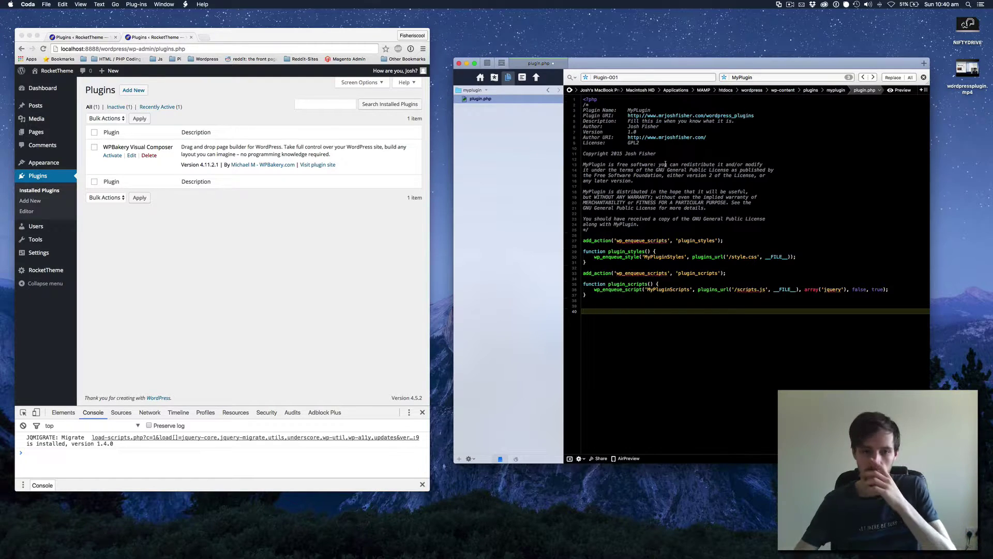
Replace 'wordpress_plugins' in the Plugin URI with 'myplugin'.
left_click_drag(598, 99, 562, 102)
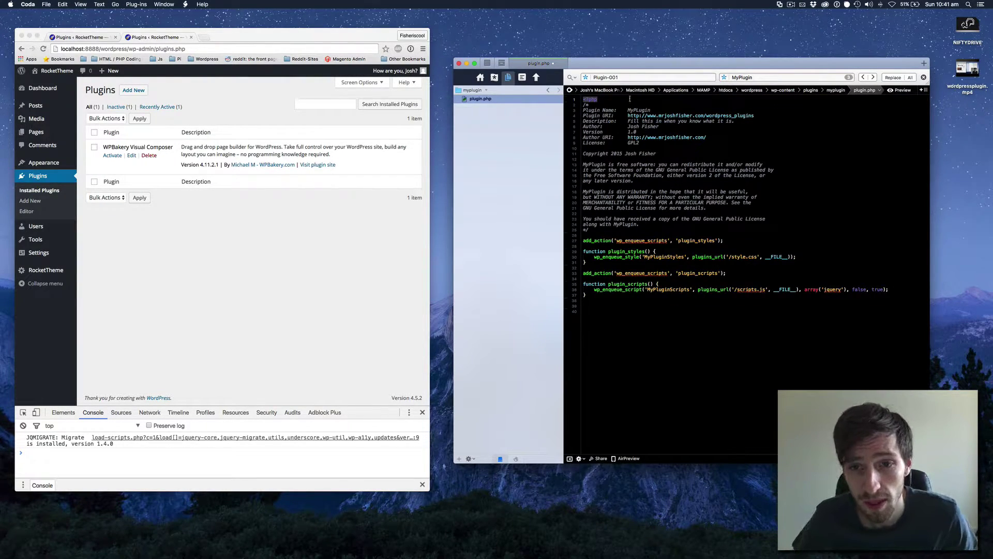
key("Down")
left_click(575, 105)
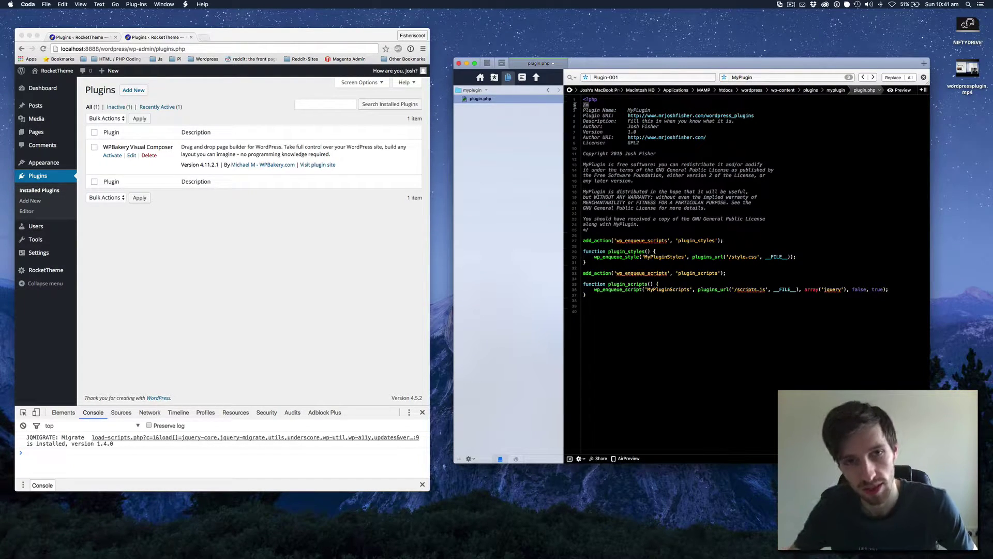
left_click(591, 110)
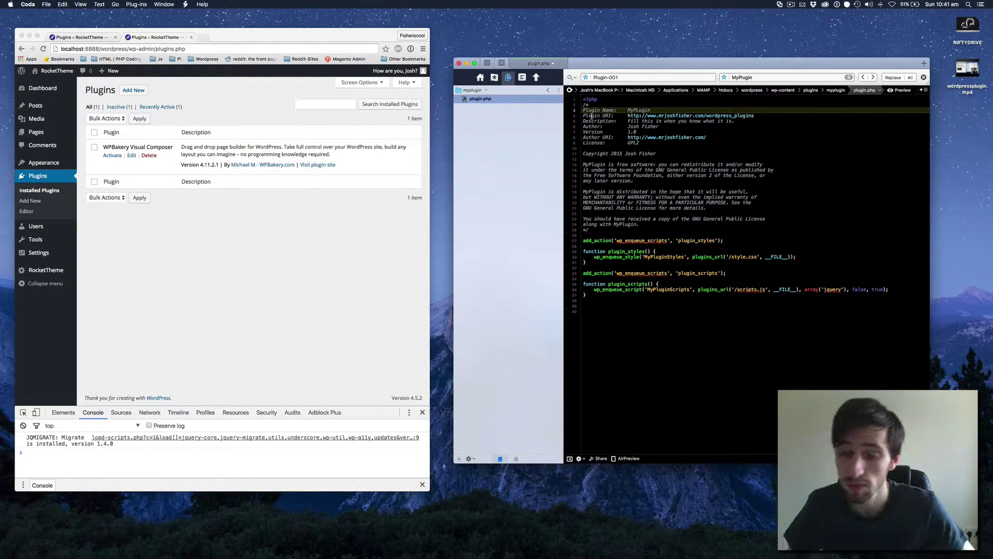
left_click(628, 115)
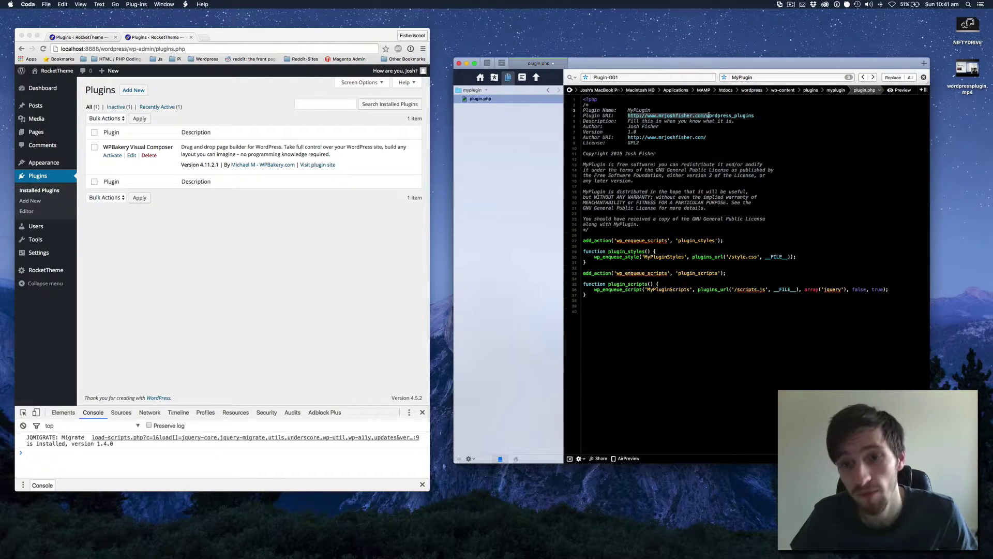
double_click(735, 115)
type("my")
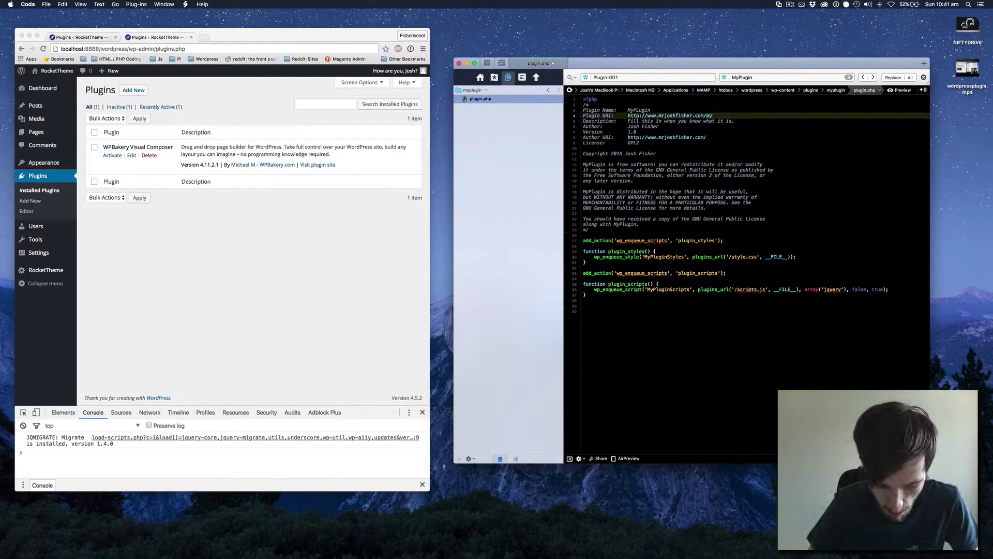
type("plugin")
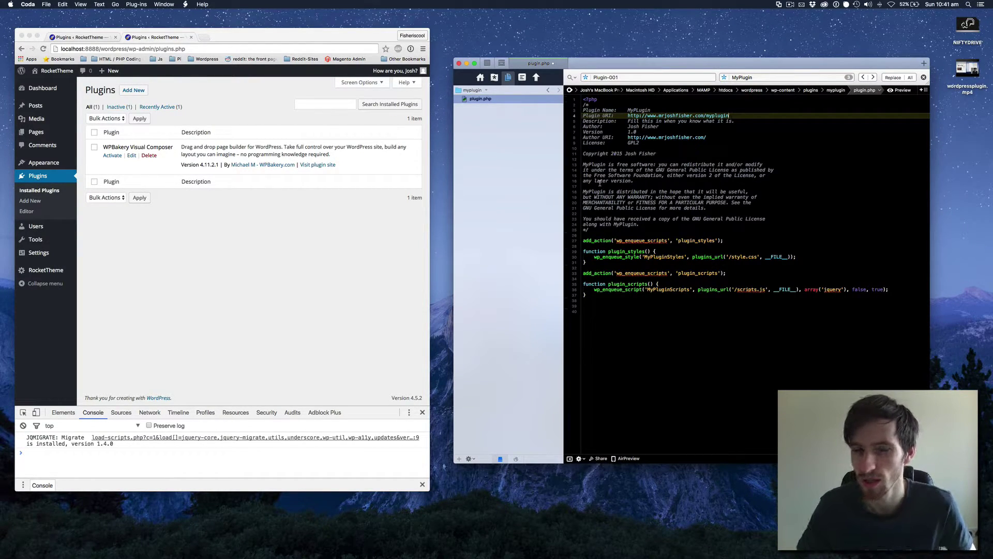
left_click(632, 339)
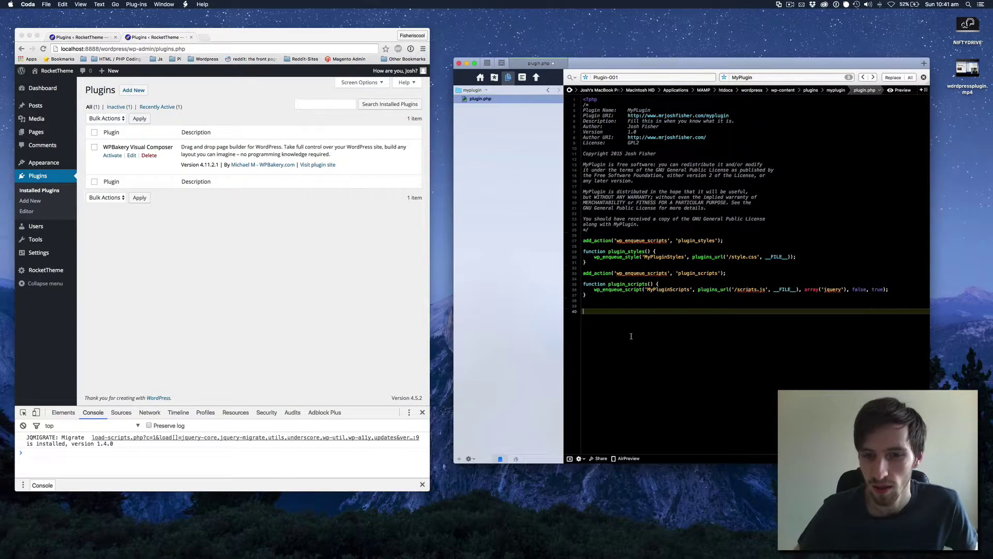
left_click(589, 230)
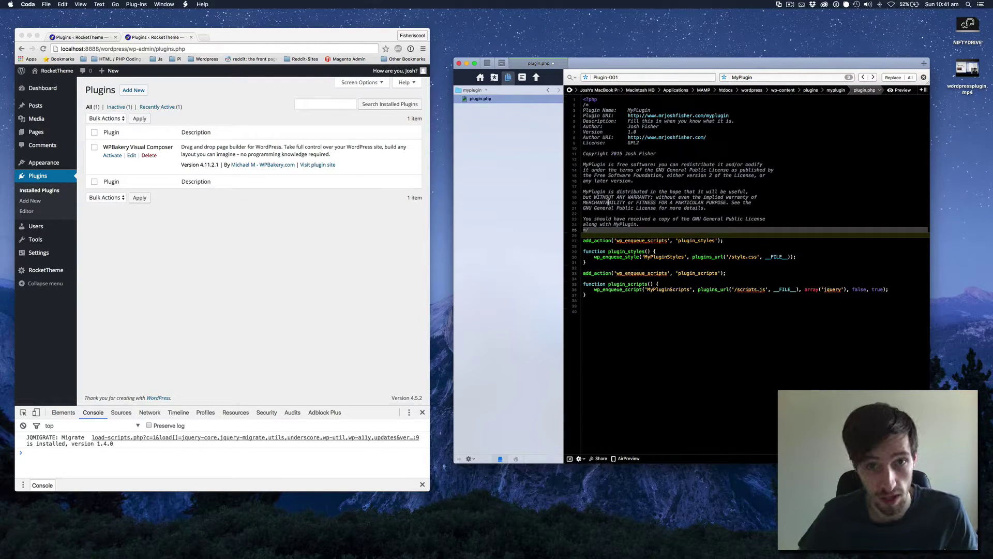
left_click(625, 322)
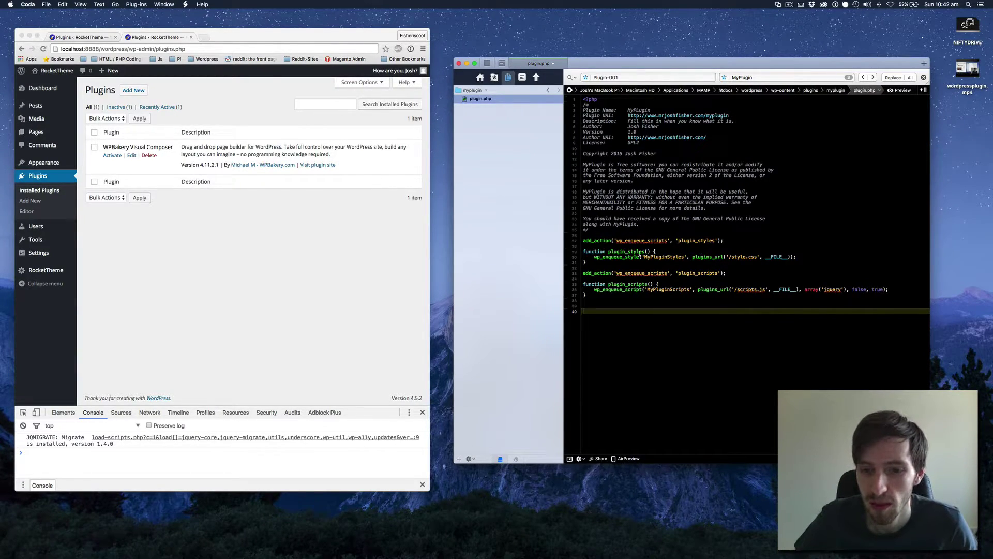
left_click(626, 252)
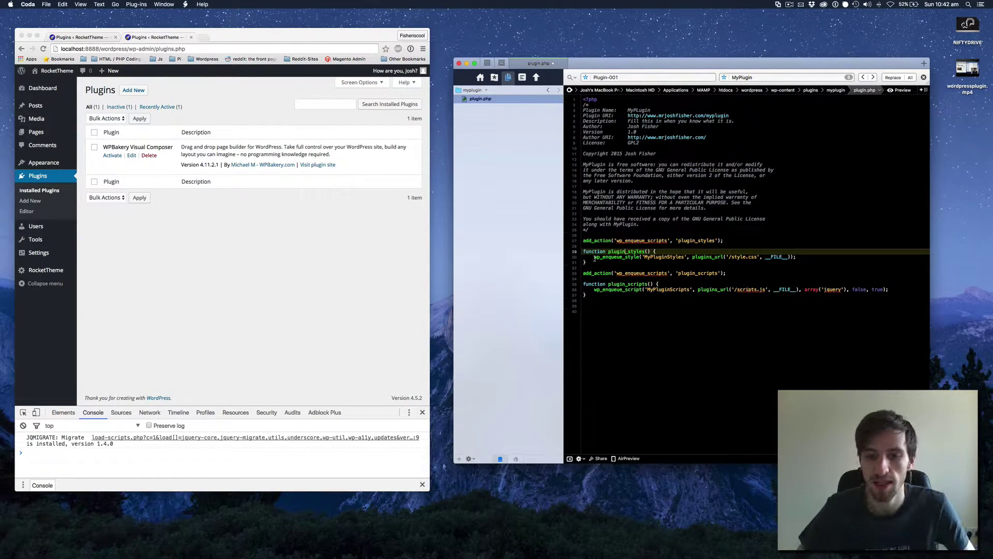
double_click(661, 257)
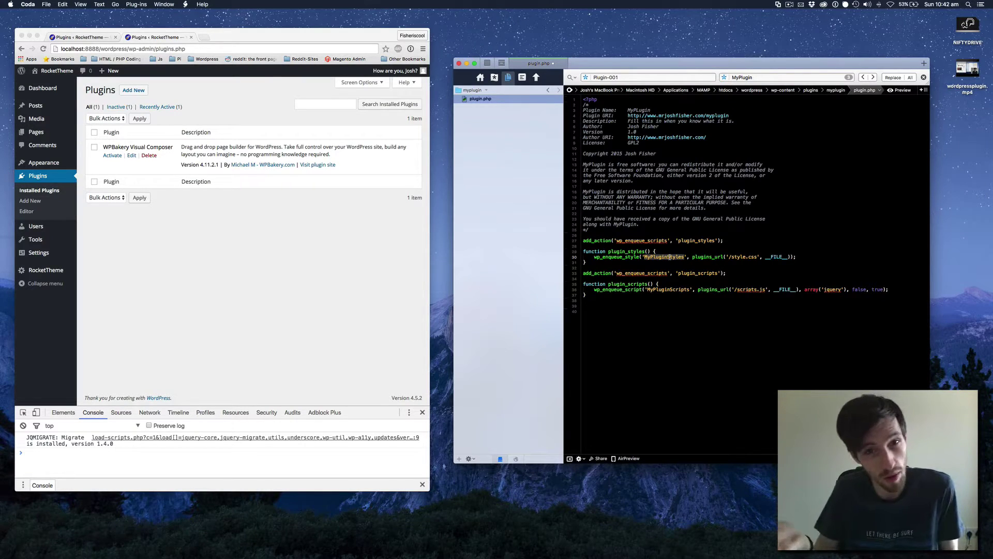
double_click(712, 256)
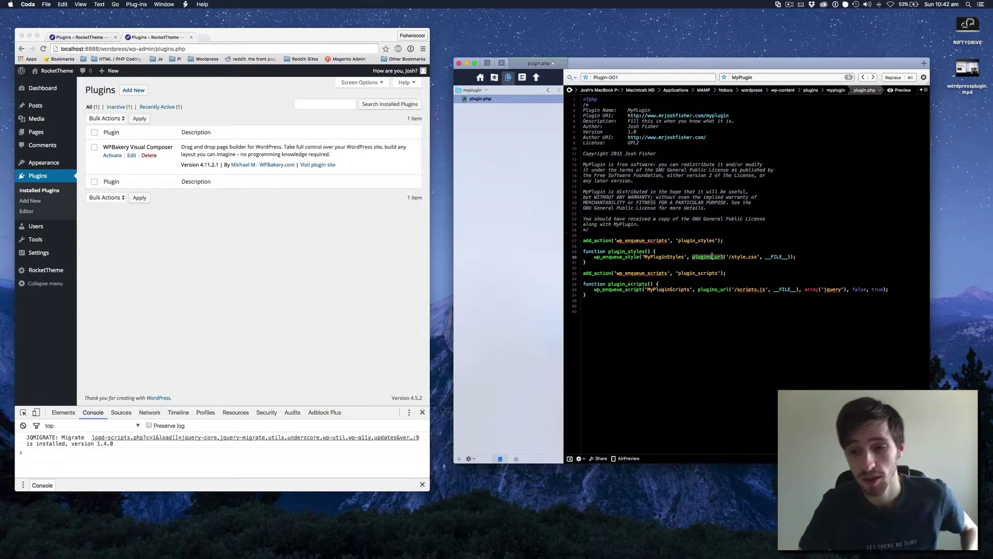
left_click(727, 256)
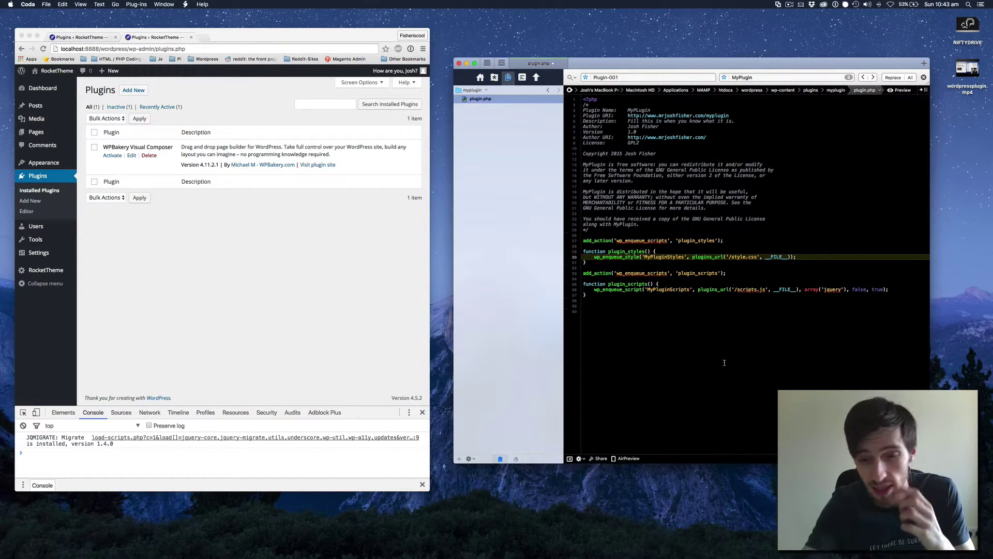
left_click(692, 270)
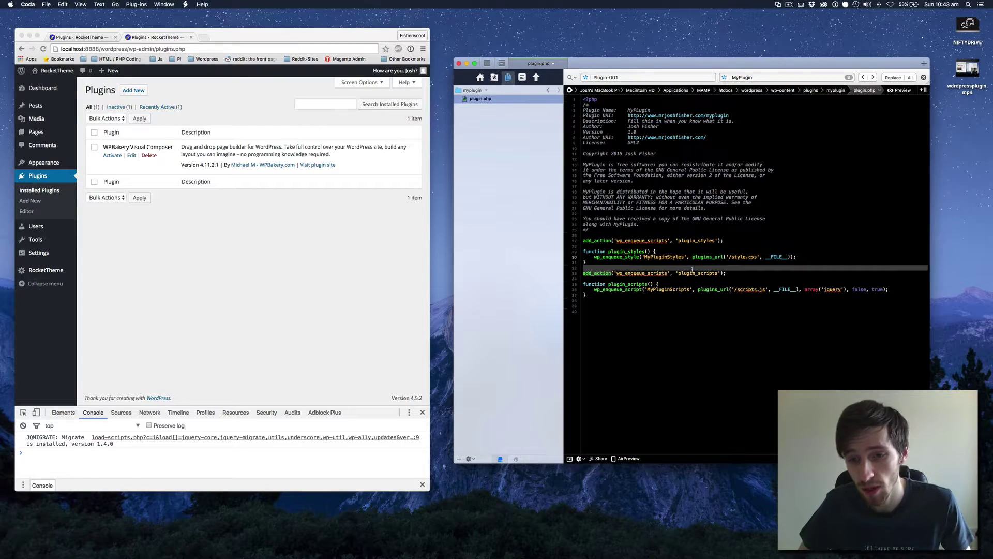
left_click(734, 273)
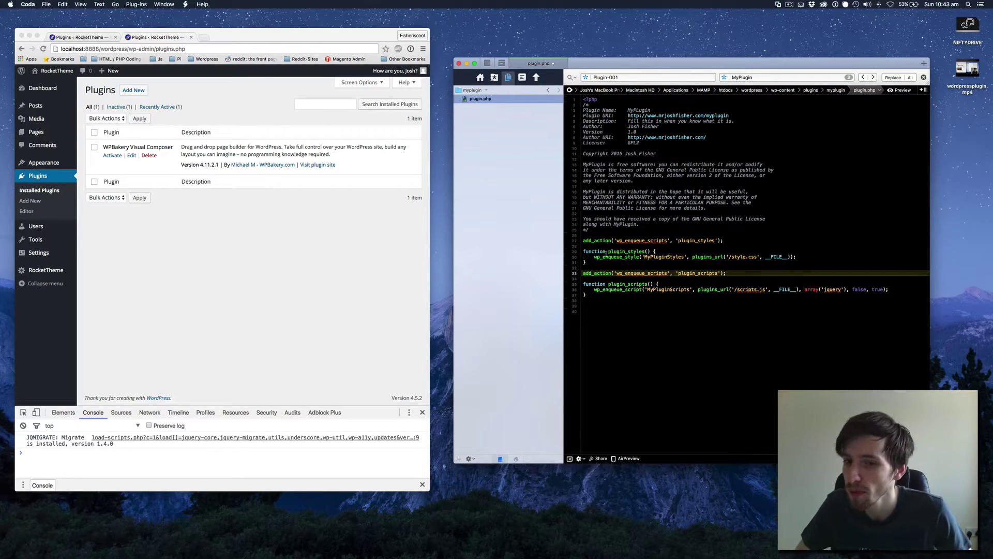
left_click(633, 257)
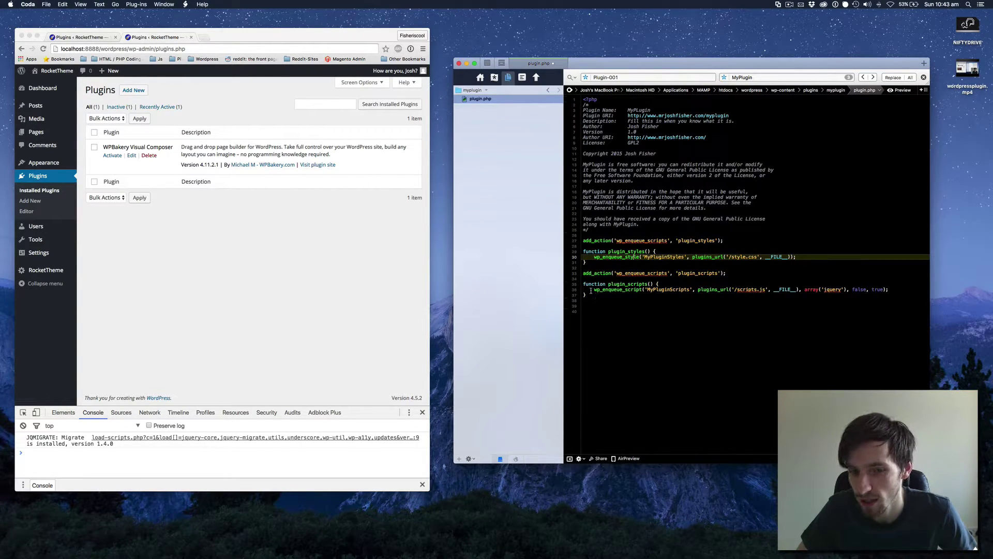
left_click_drag(595, 290, 620, 289)
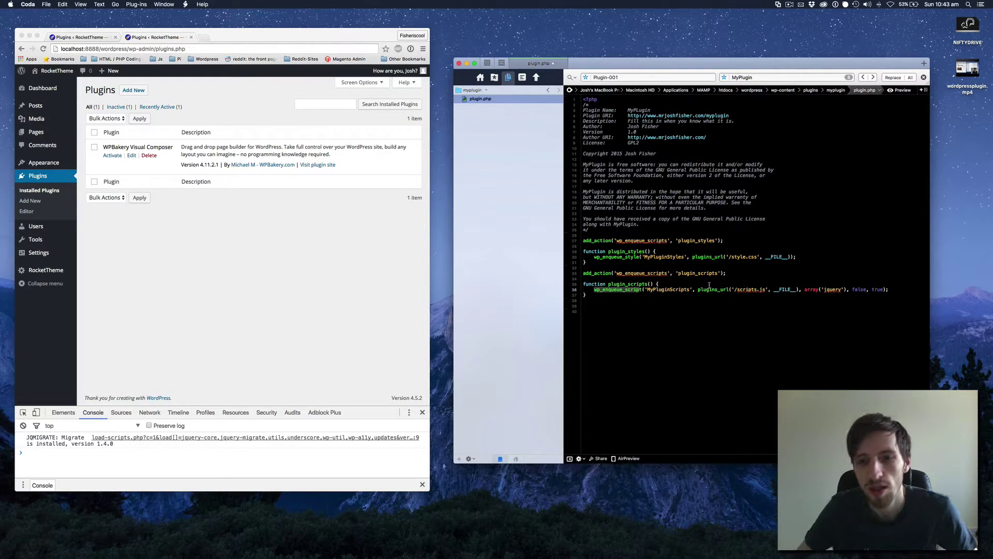
left_click_drag(717, 289, 744, 289)
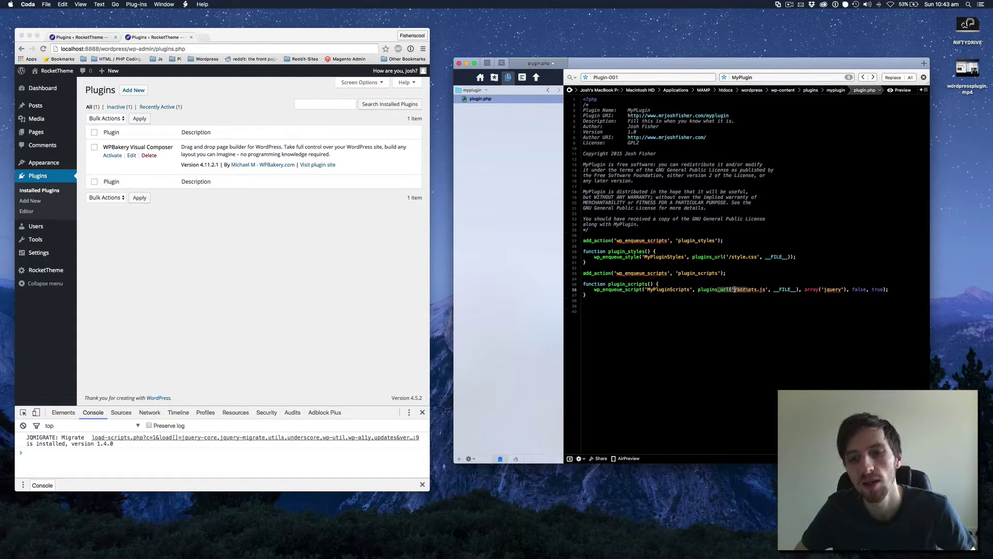
left_click(780, 290)
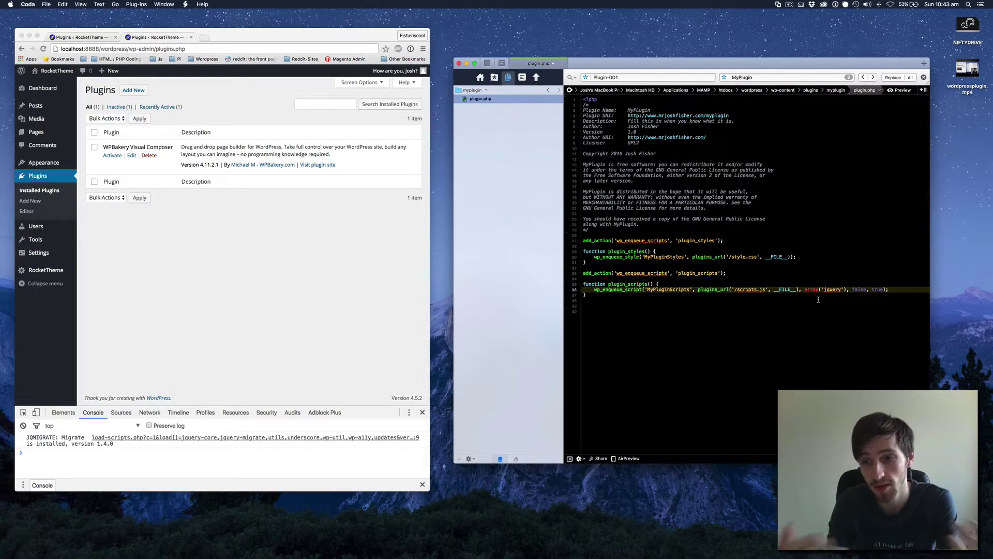
double_click(859, 289)
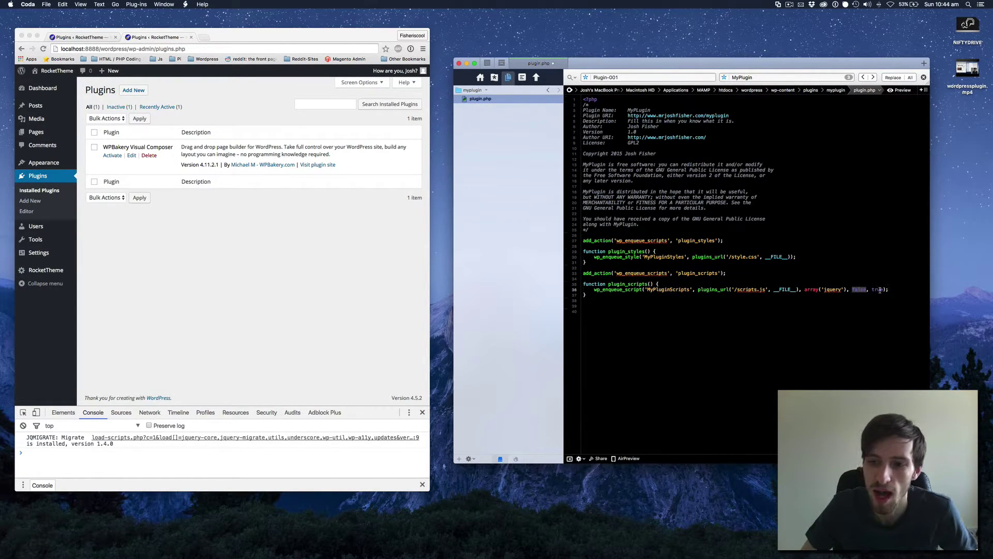
double_click(879, 290)
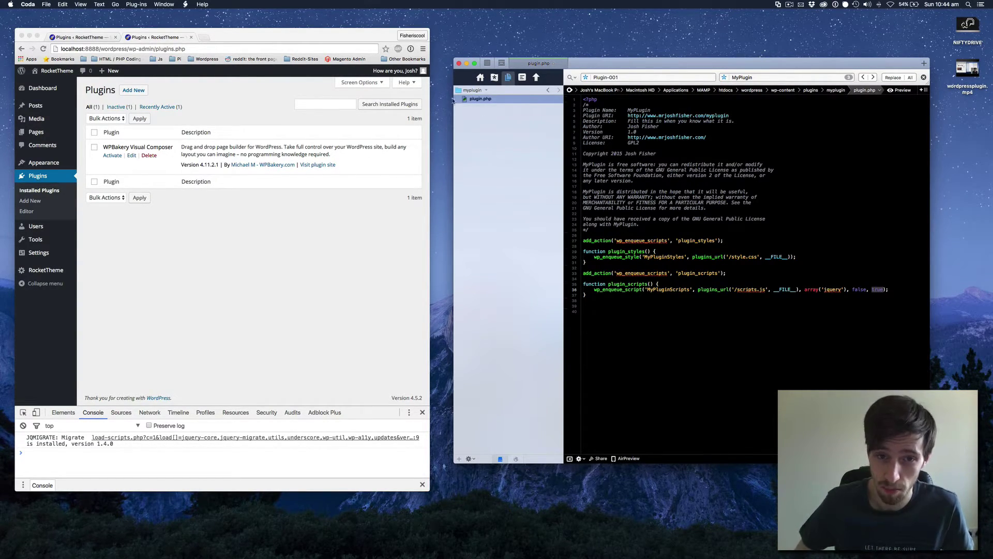
Add a new style.css file to the myplugin folder.
right_click(496, 119)
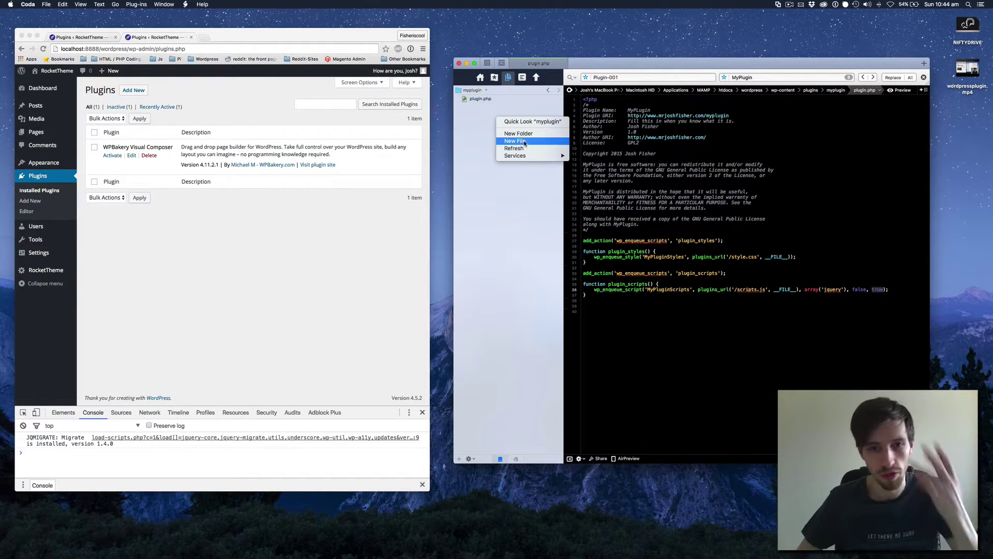
left_click(524, 141)
type(".j")
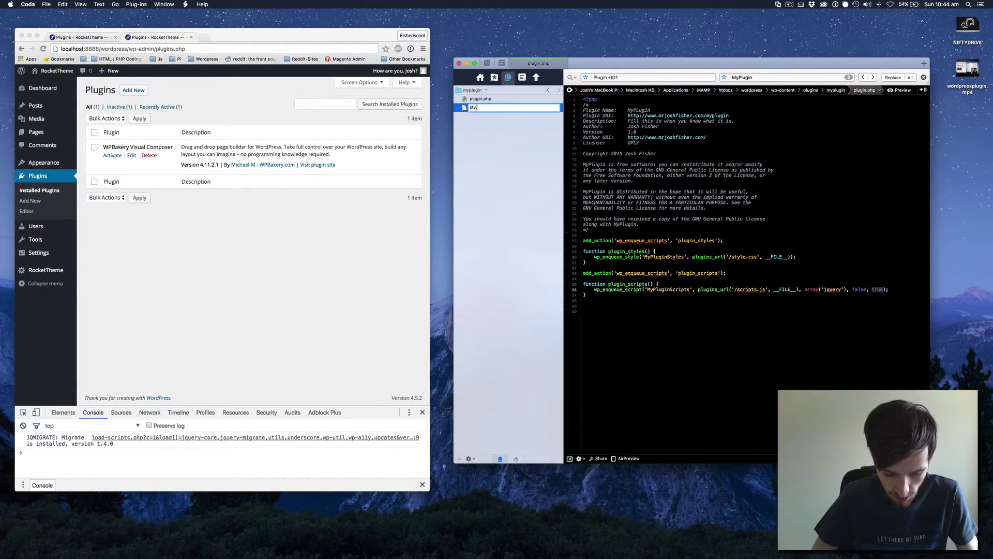
type("s")
key("Return")
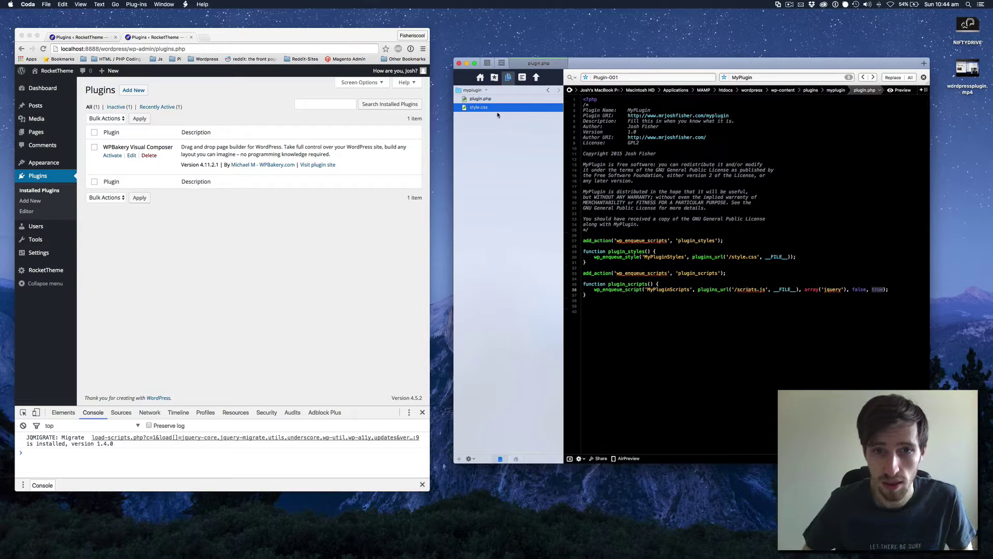
Begin a second new file in myplugin, naming it 'sc…' for scripts.
right_click(484, 135)
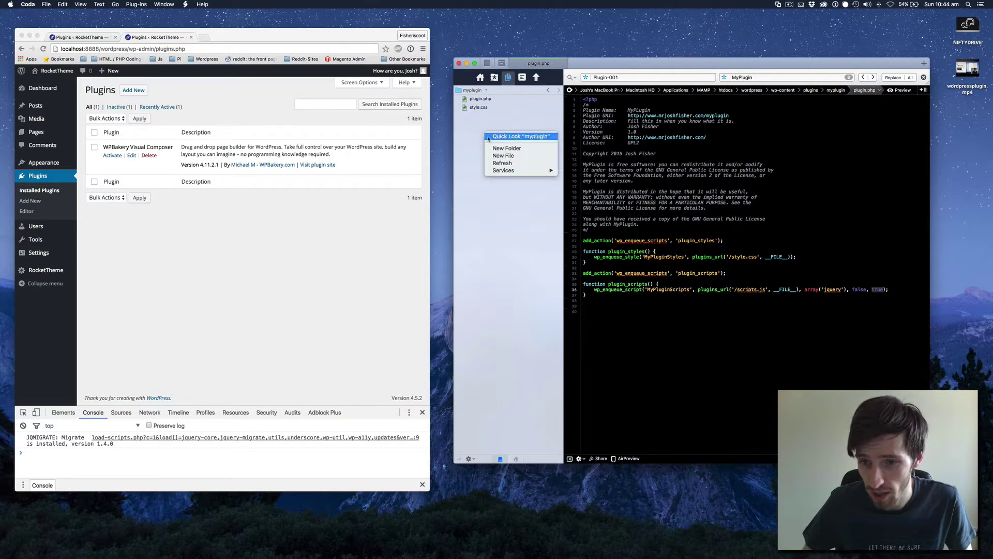
left_click(500, 161)
type("scripts.js")
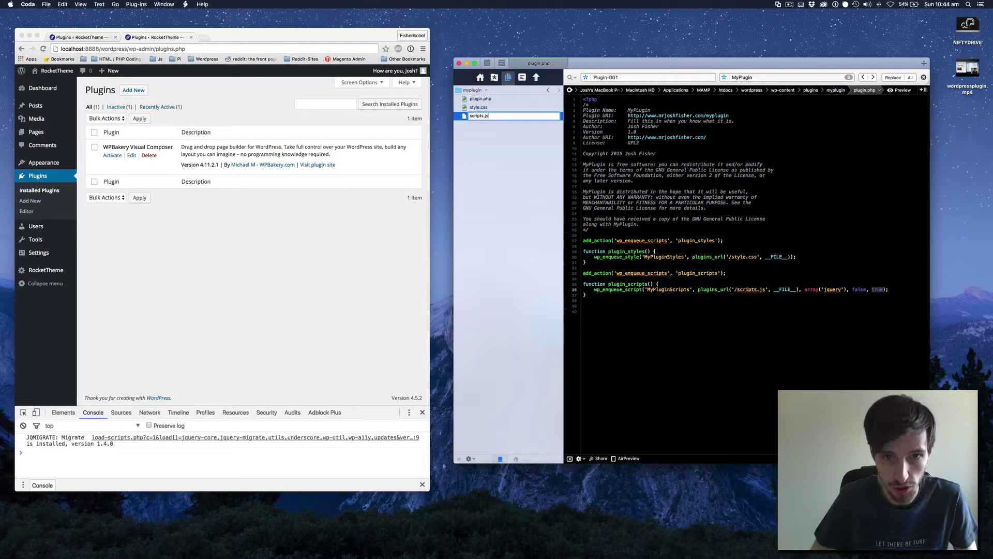
Finish naming scripts.js, write a saved black background-color rule in style.css, and retype its selector as 'container'.
key("Return")
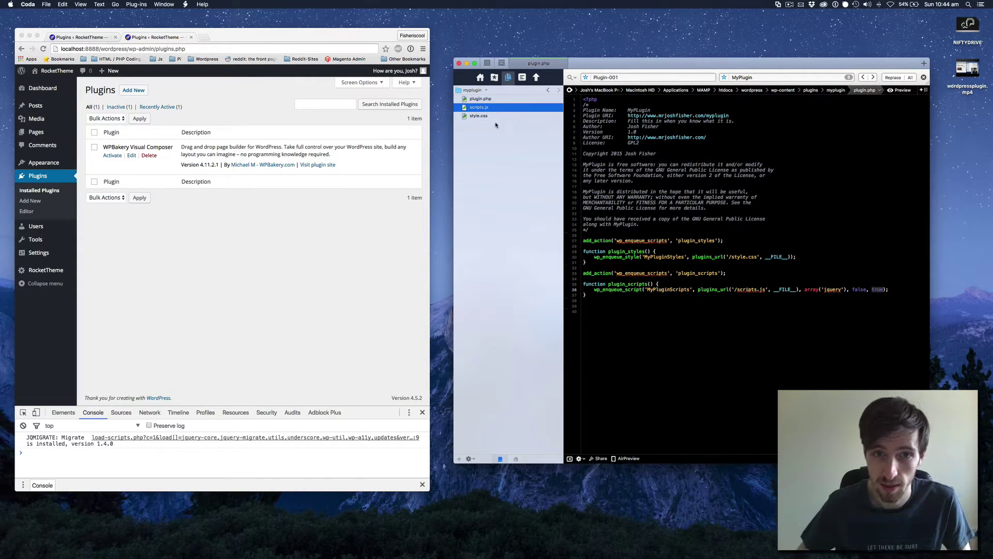
left_click(484, 117)
type(".container")
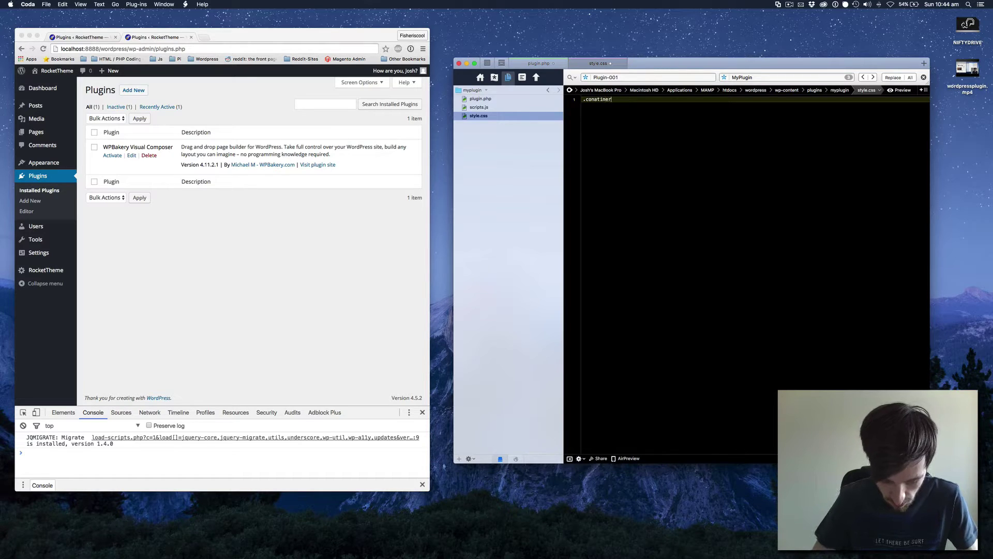
type("{")
key("Return")
type("backgro")
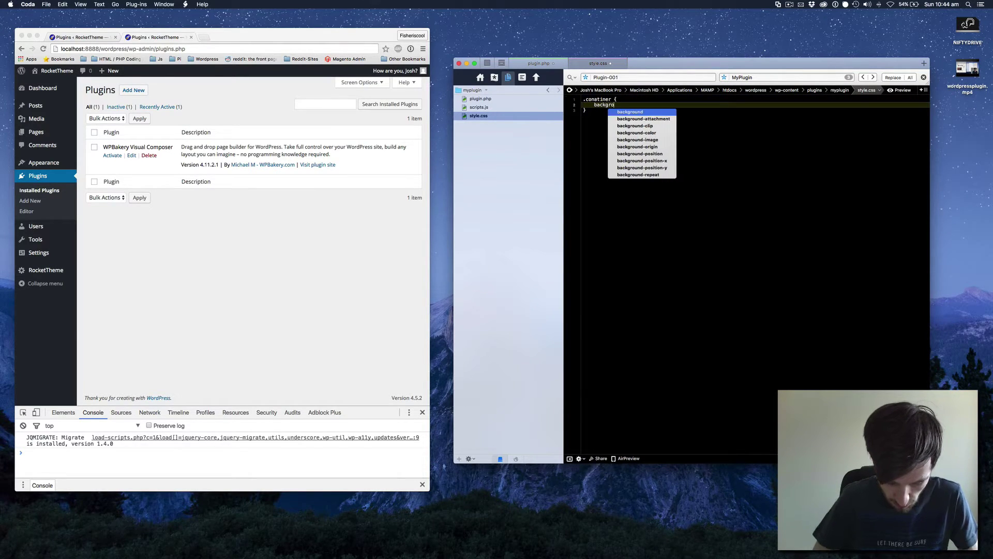
type("und-color: bla")
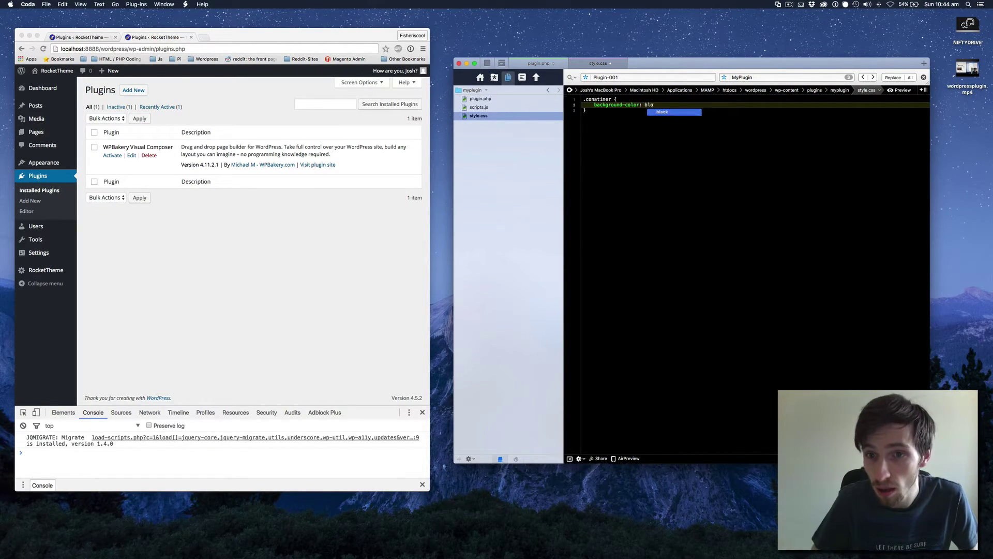
type("ck;")
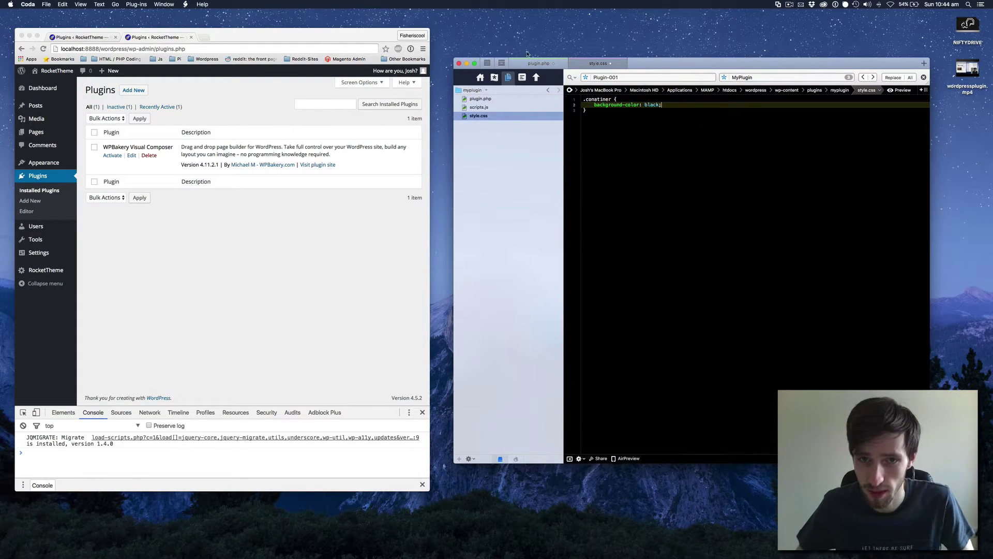
key("super+s")
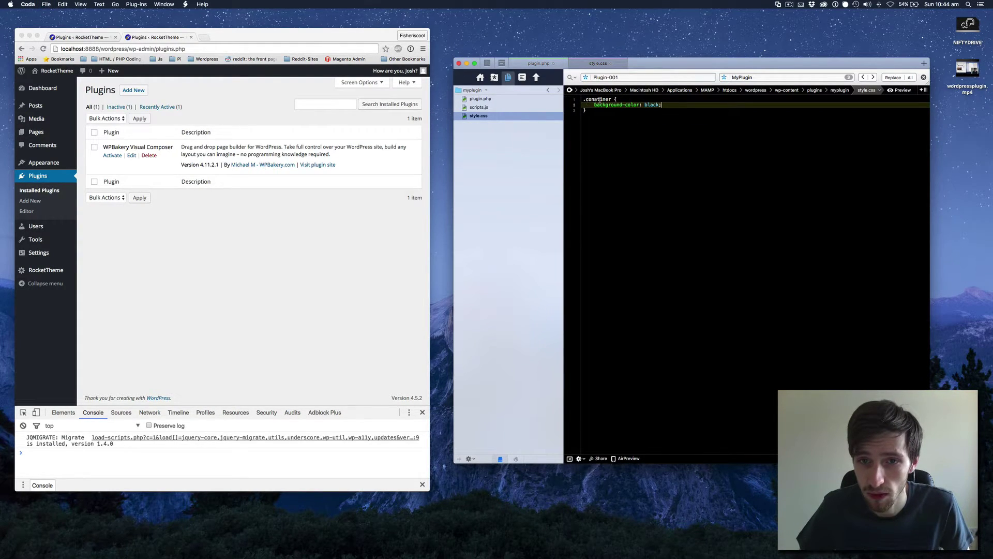
double_click(603, 99)
type("conta")
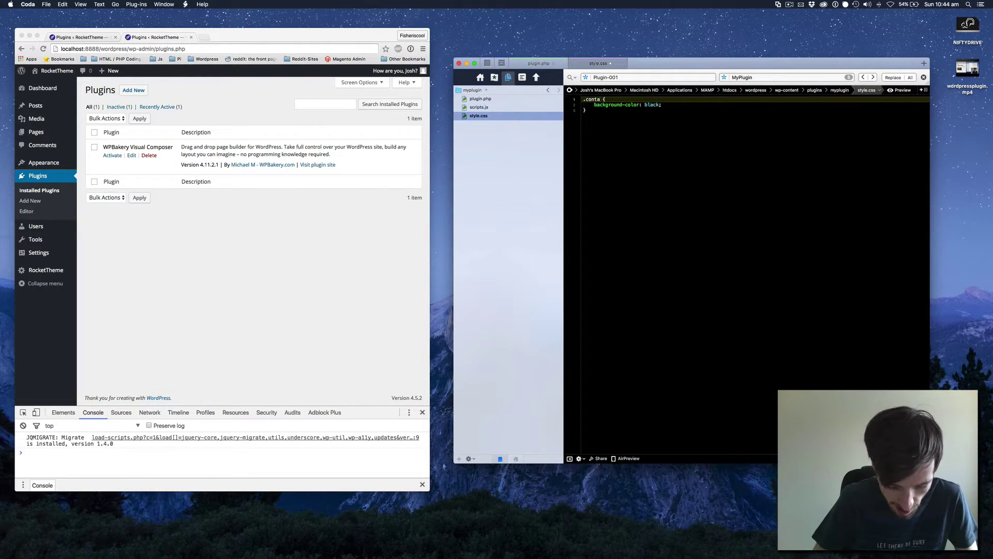
type("iner")
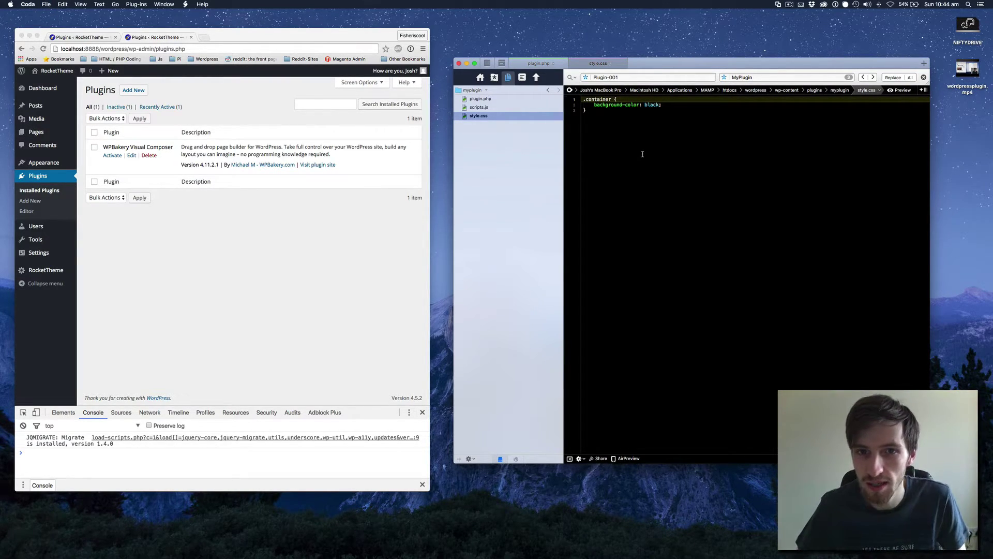
Write a jQuery( function($){ }); wrapper in scripts.js.
left_click(485, 107)
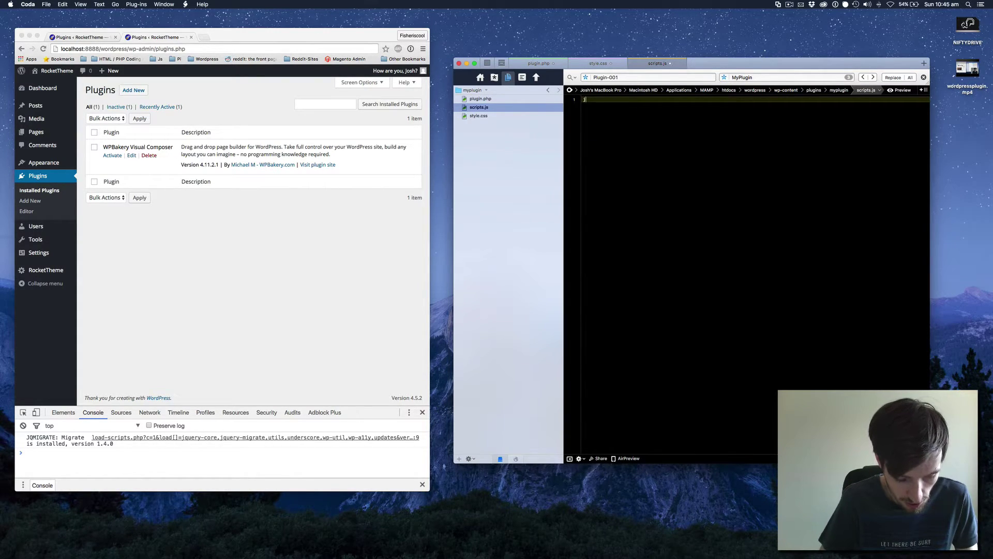
type("jQueyr")
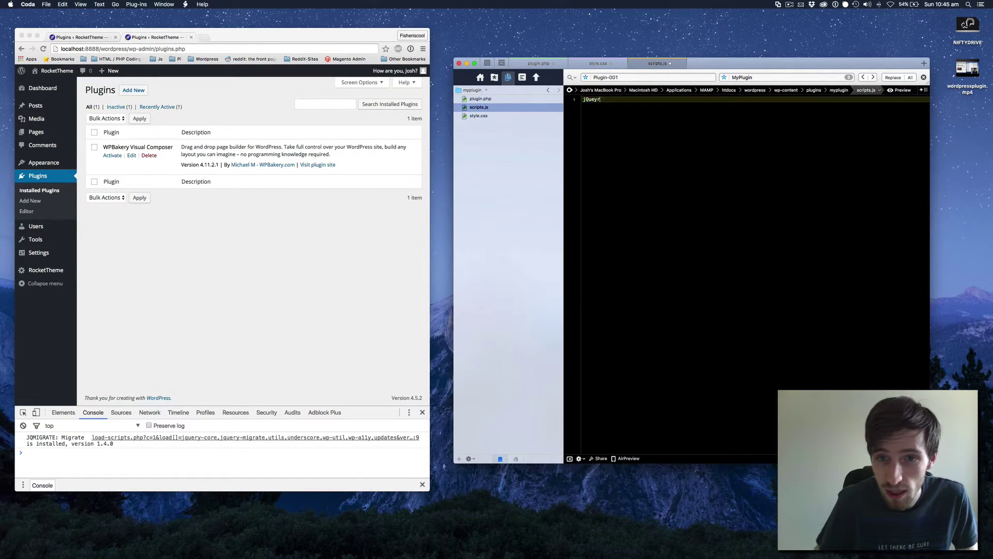
key("BackSpace")
key("BackSpace")
key("BackSpace")
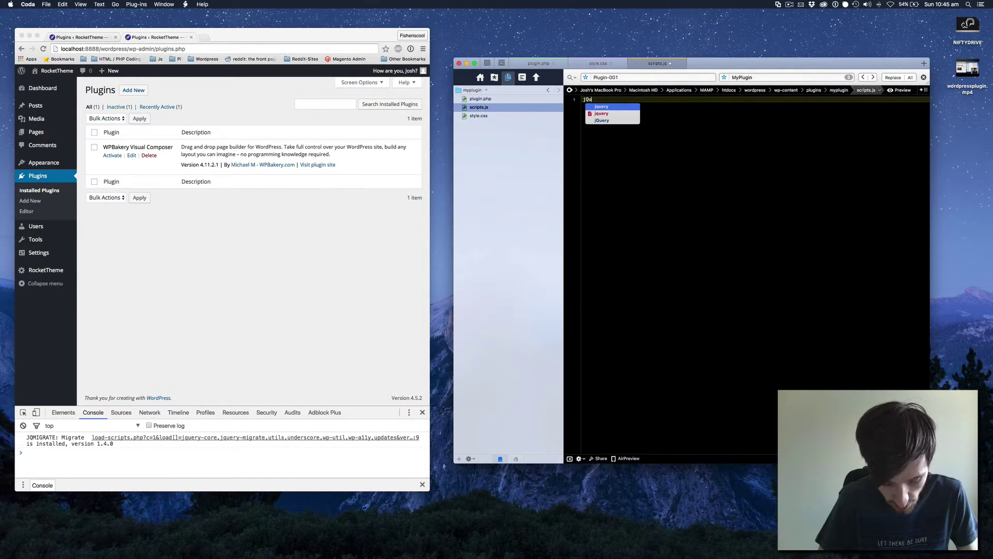
type("ery")
type("( func")
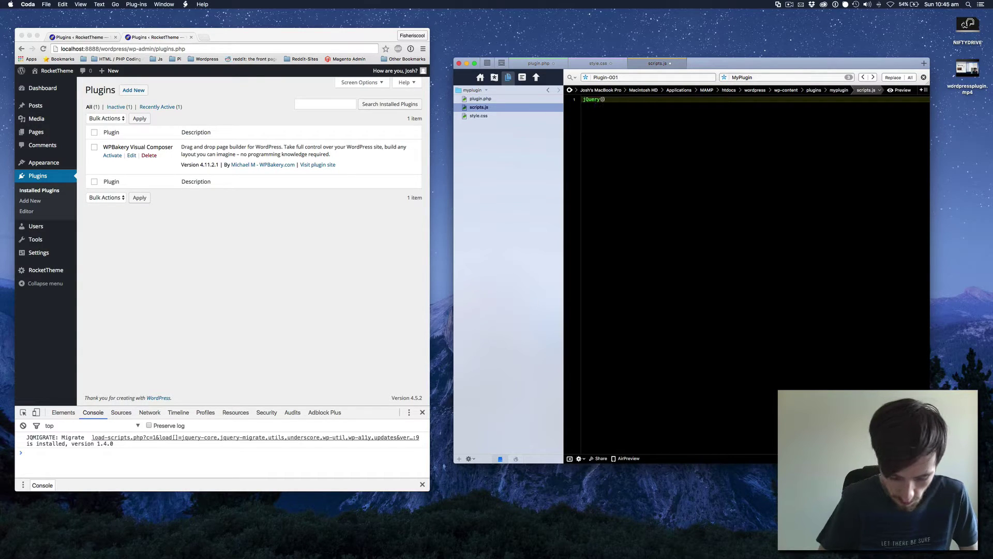
type("tion")
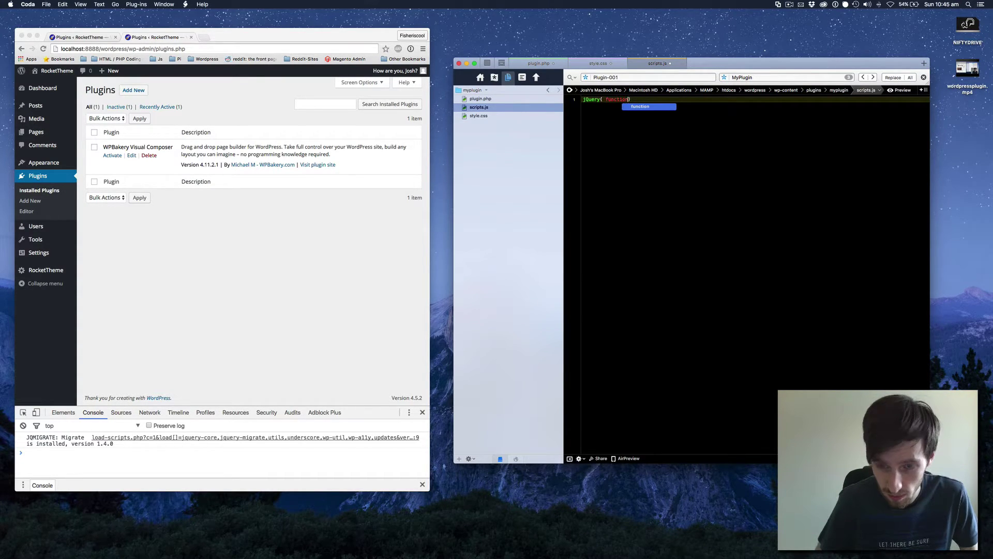
type("(")
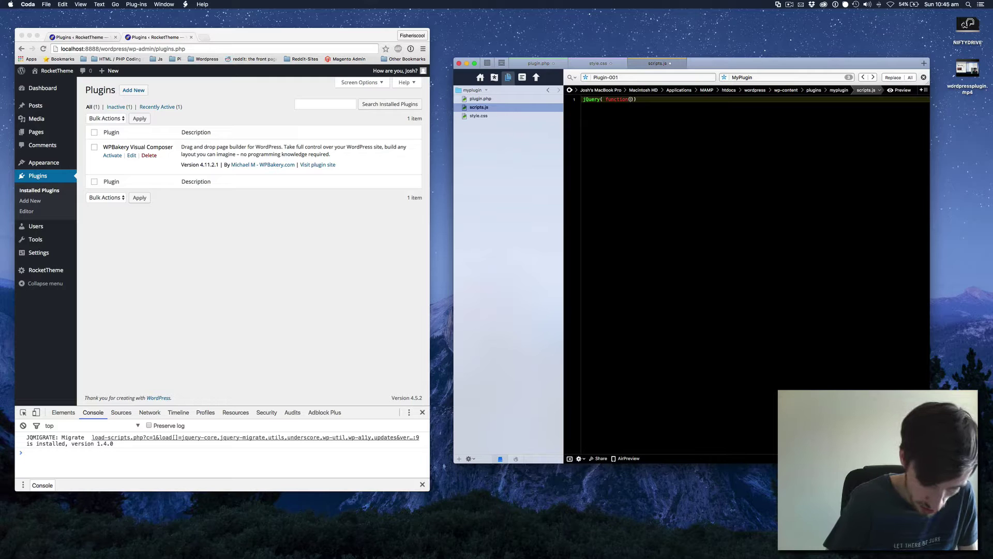
type("$)")
type("{")
key("Return")
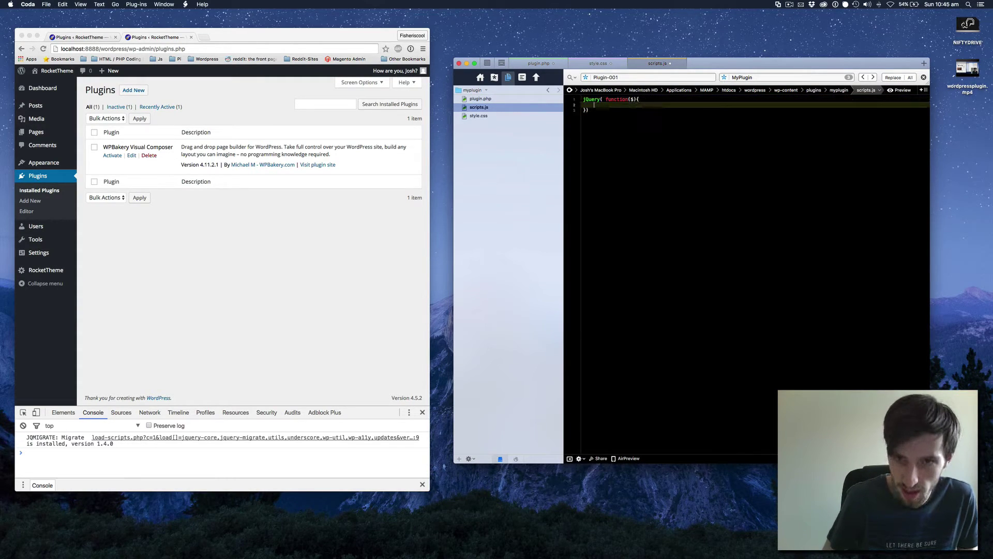
key("Down")
key("End")
type(";")
key("Delete")
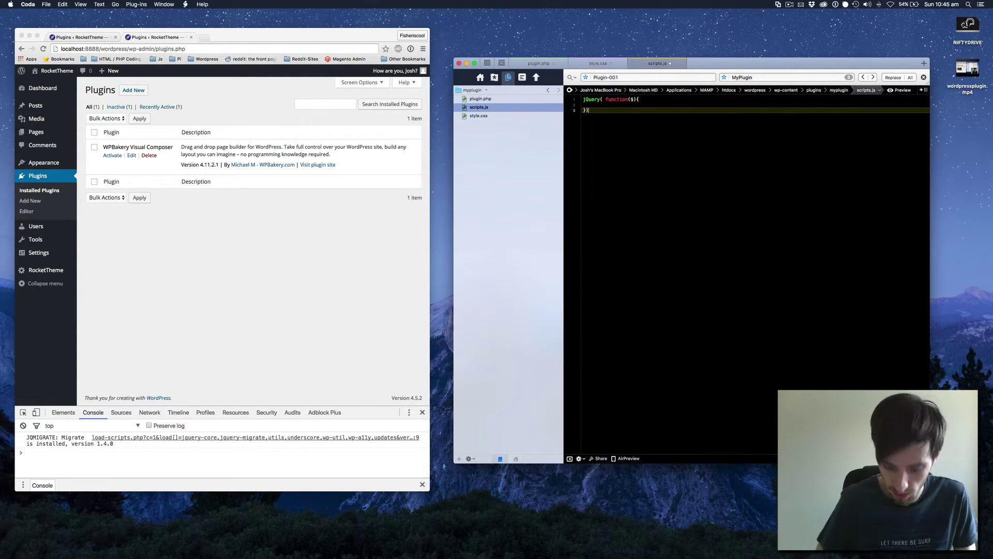
key("Up")
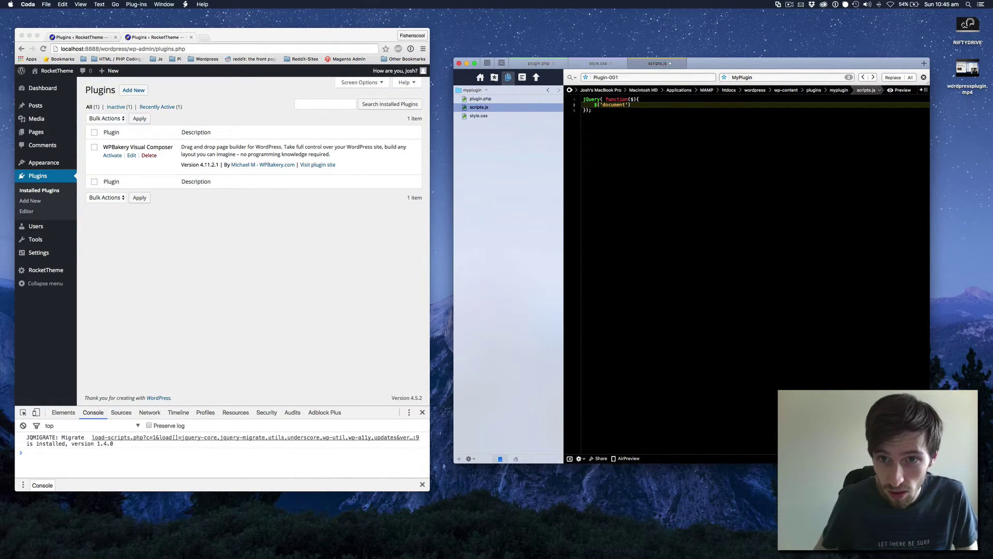
key("Up")
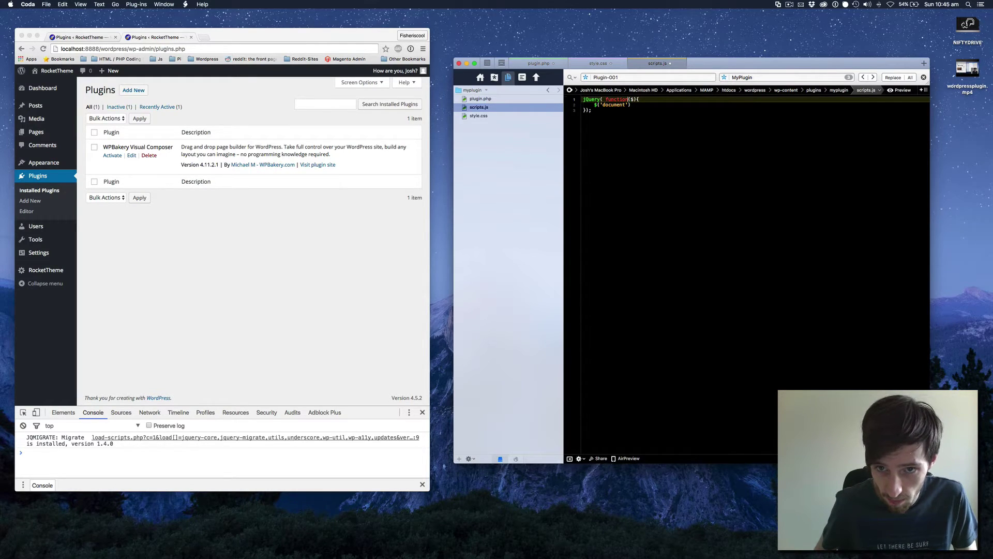
key("Down")
Add a ready function that logs 'plugin scripts activated' to the console.
type(".ready")
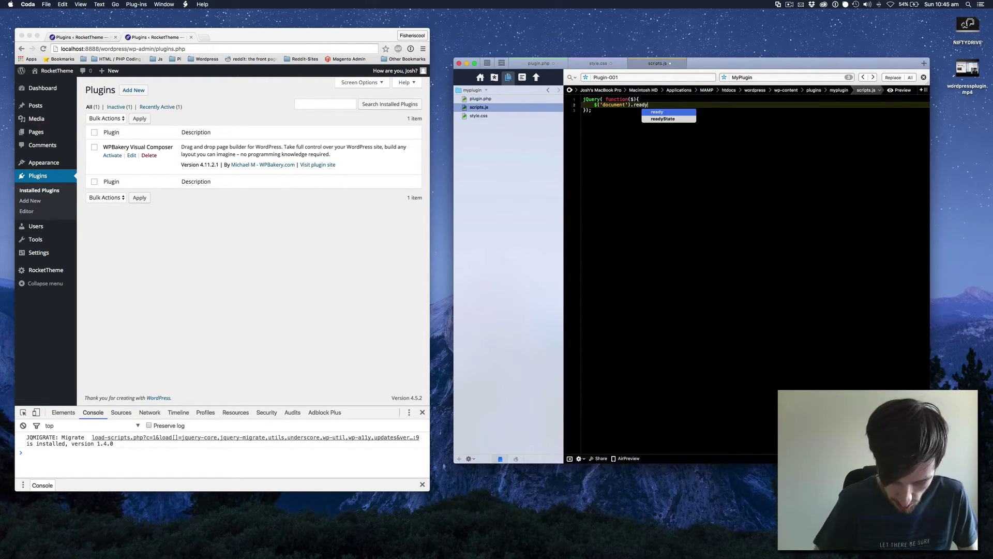
type("(f")
key("Return")
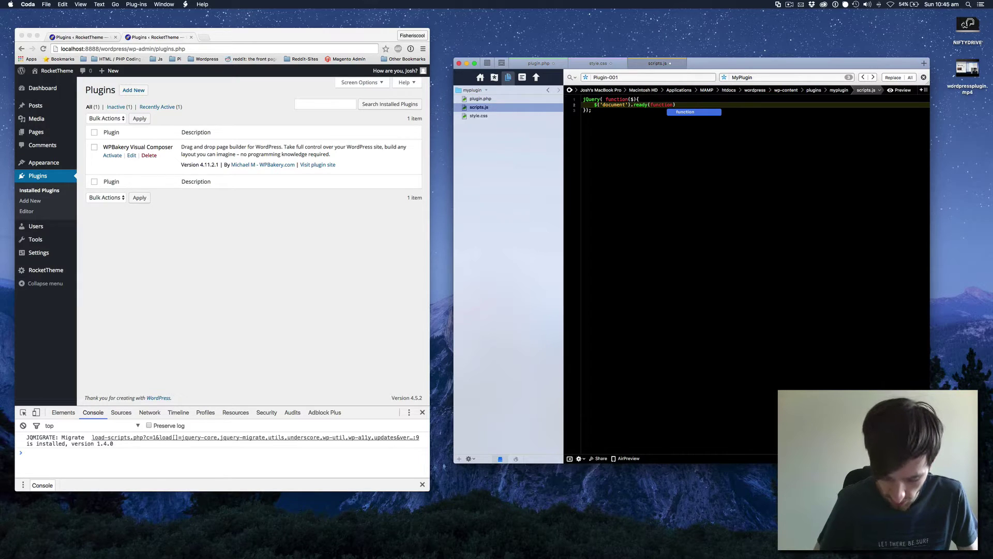
type("()")
type("{")
key("Return")
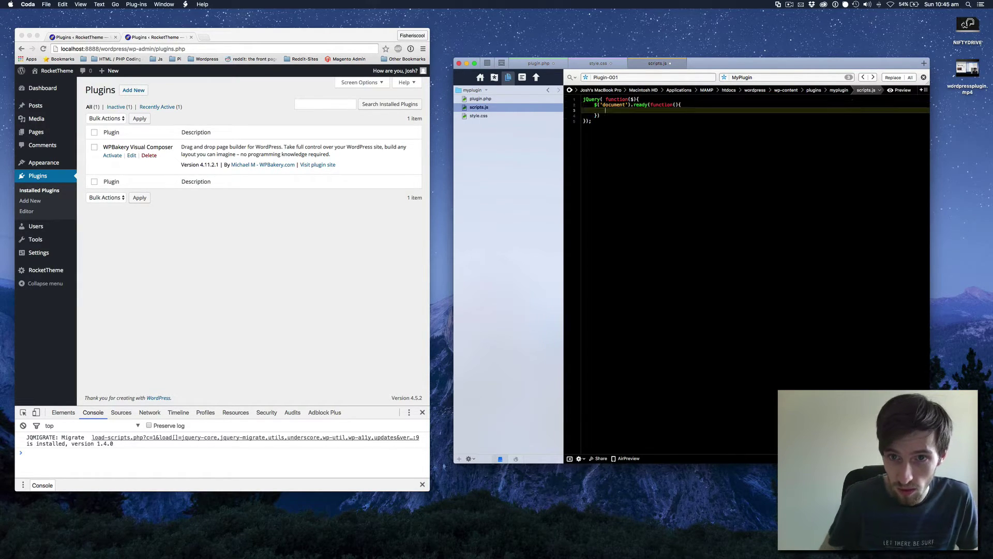
key("Down")
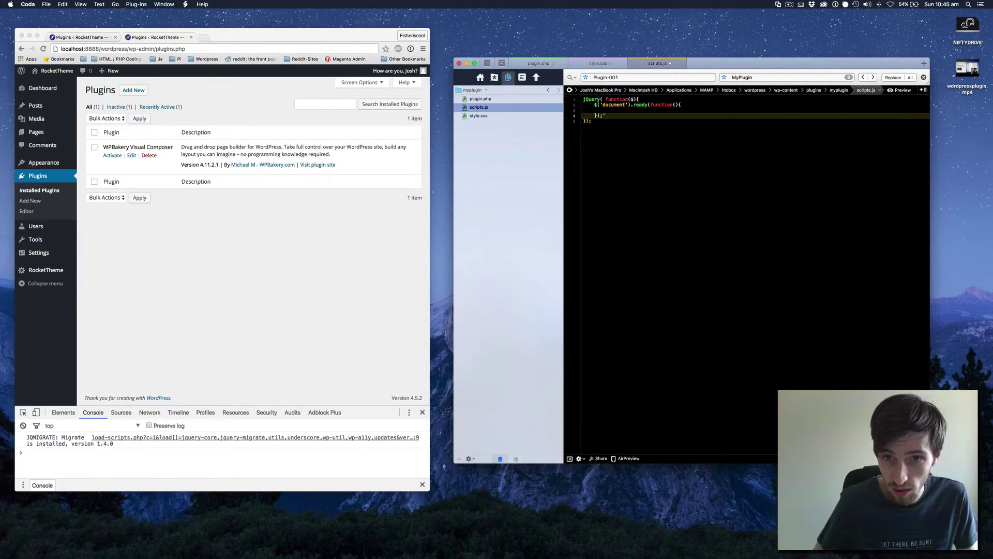
key("Up")
type("sole")
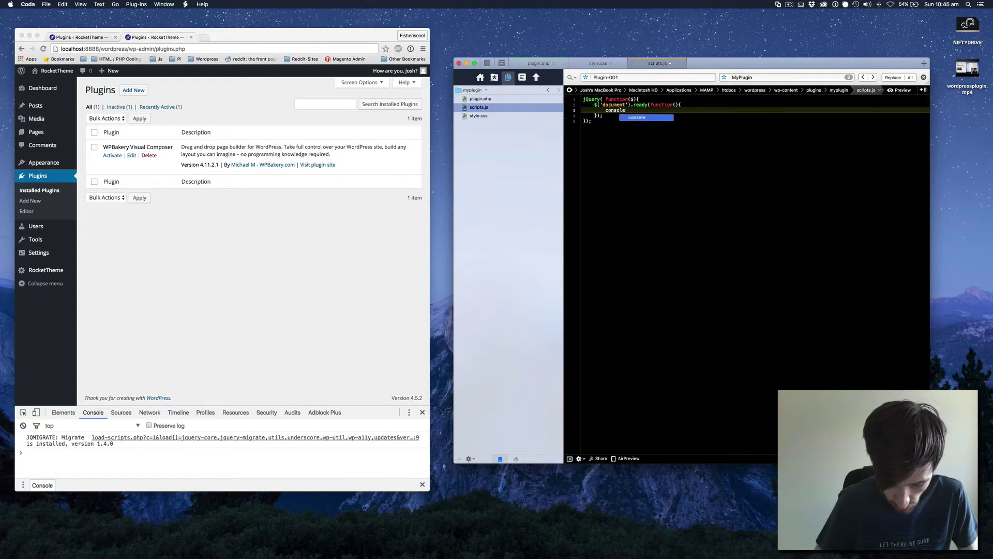
type(".log(")
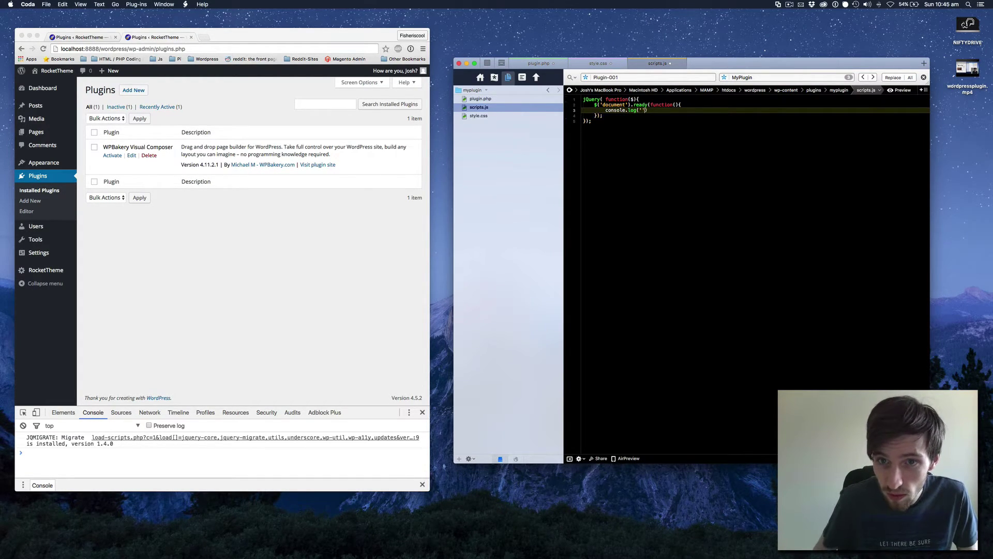
type("ugin")
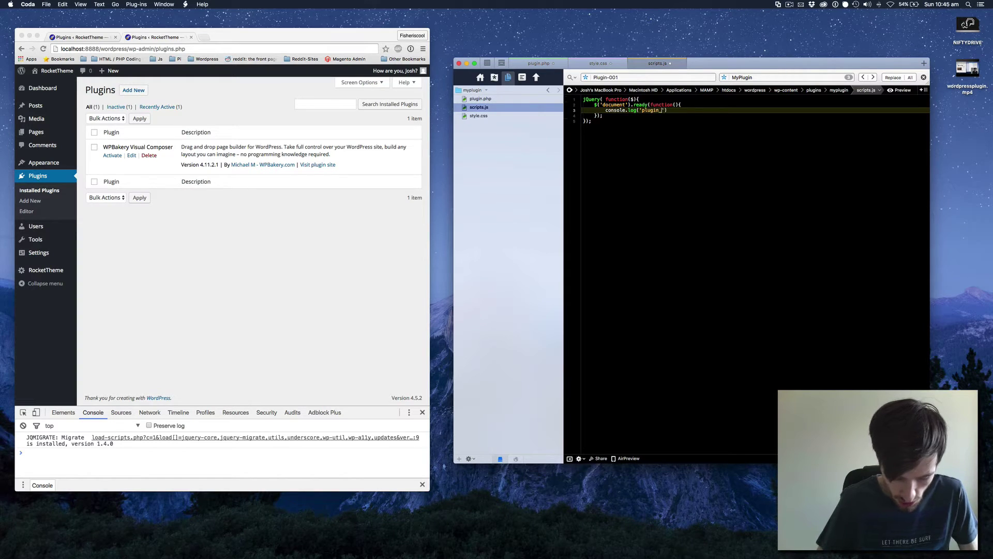
type(" scripts acti")
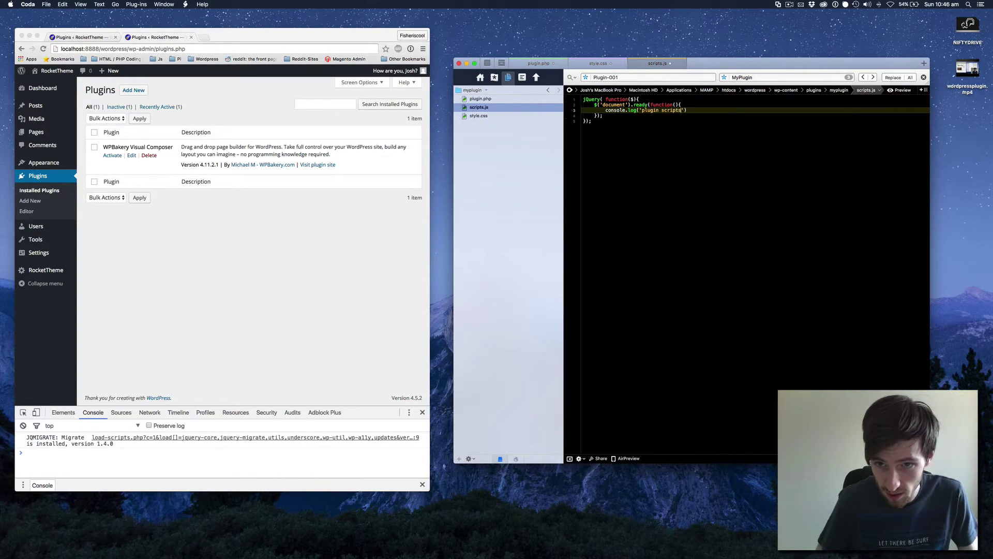
type("vated');")
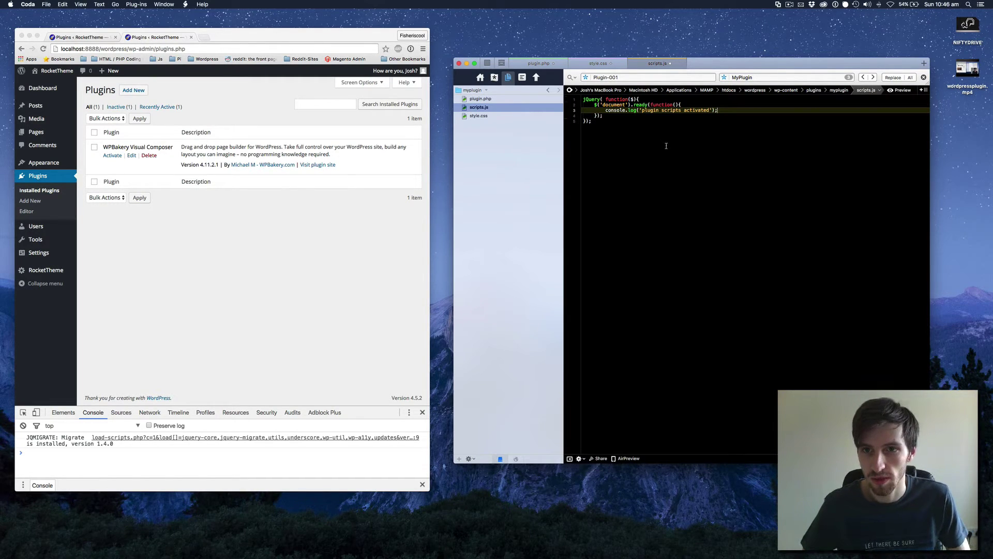
Review the full code of style.css and plugin.php.
key("super+shift+bracketleft")
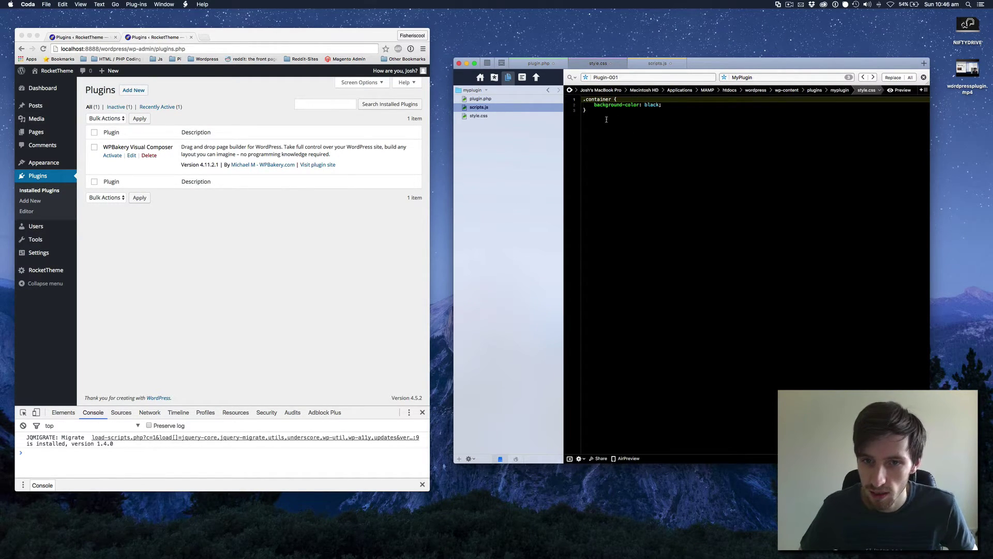
key("super+a")
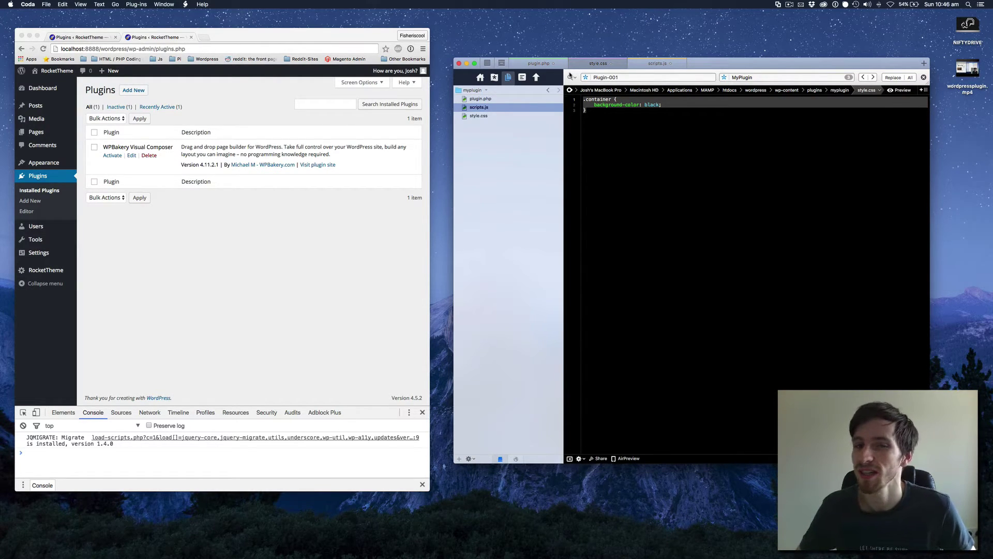
left_click(548, 63)
key("super+a")
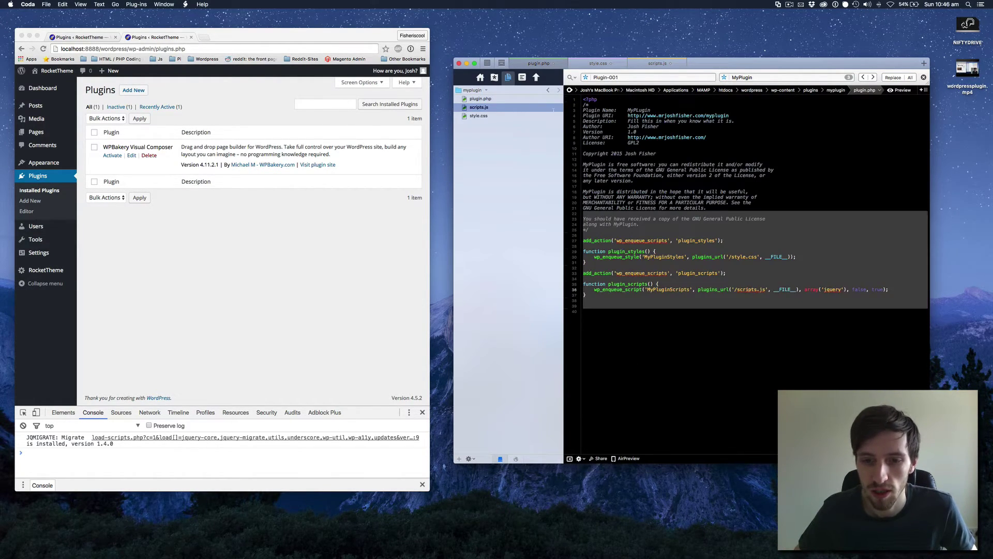
left_click(682, 362)
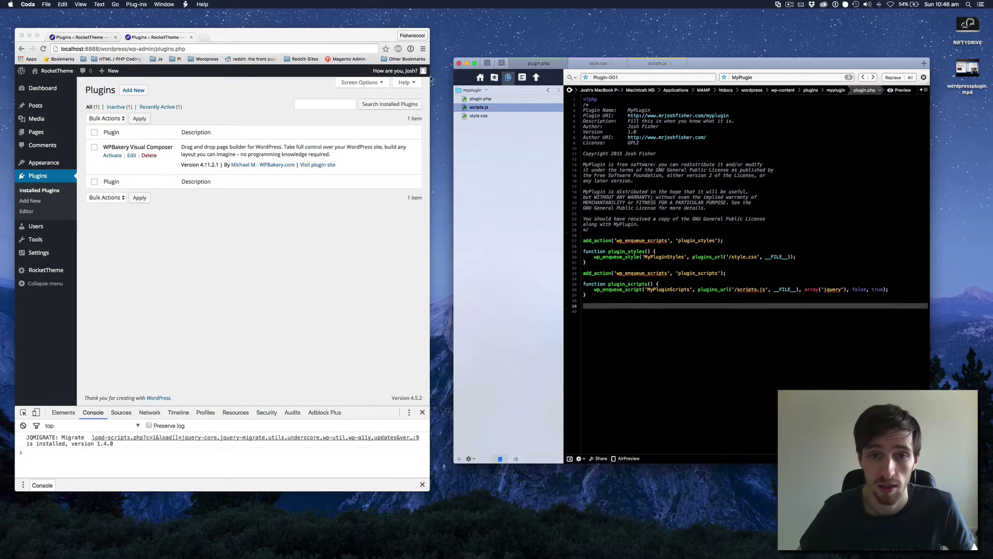
Activate MyPlugin on the browser's Installed Plugins page.
left_click(192, 242)
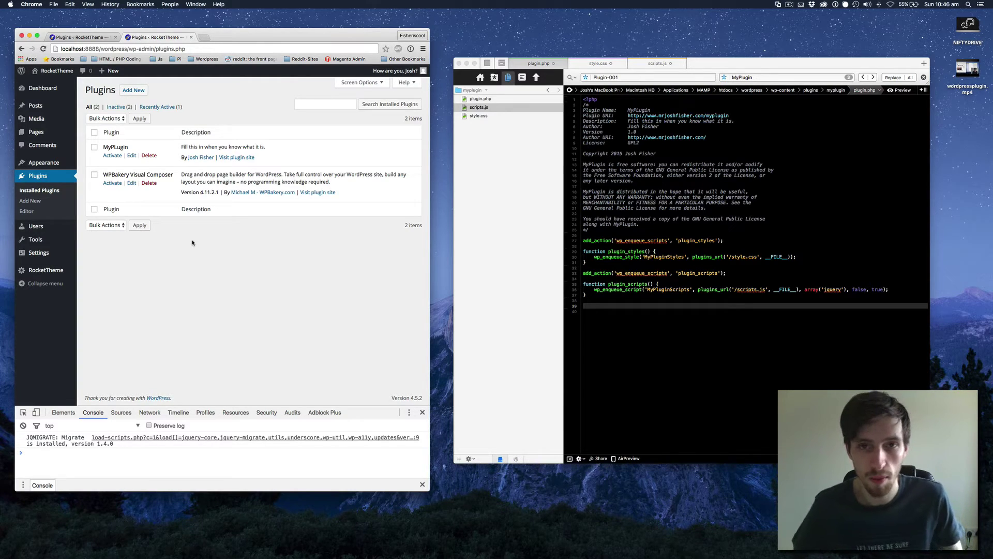
left_click(112, 156)
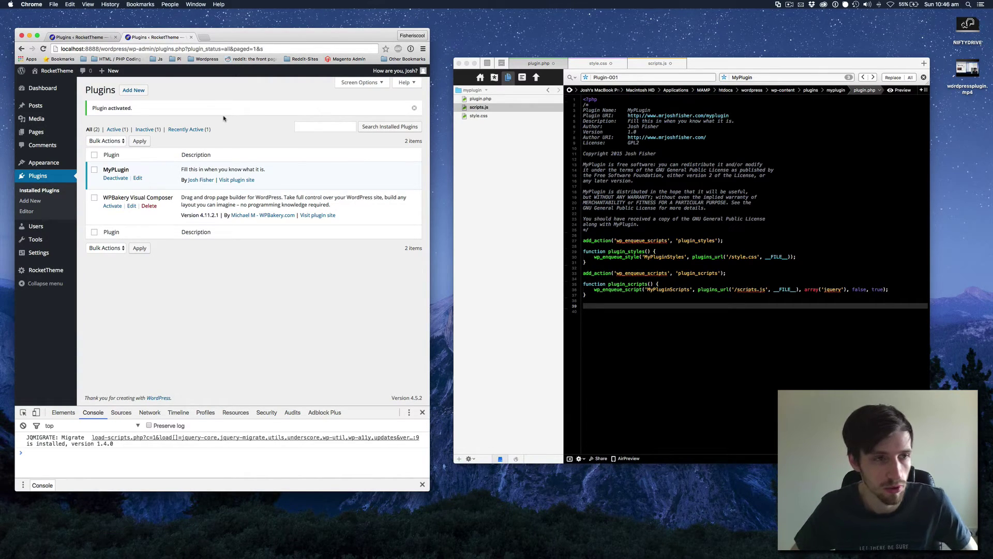
On the site front page, find the 'plugin scripts activated' message in the DevTools console.
left_click(93, 40)
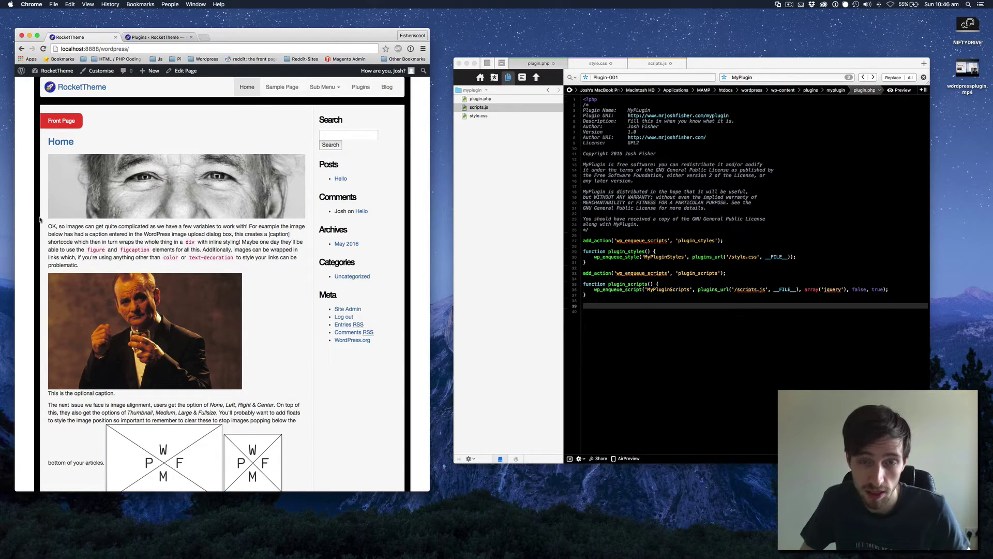
scroll(39, 220, "down", 10)
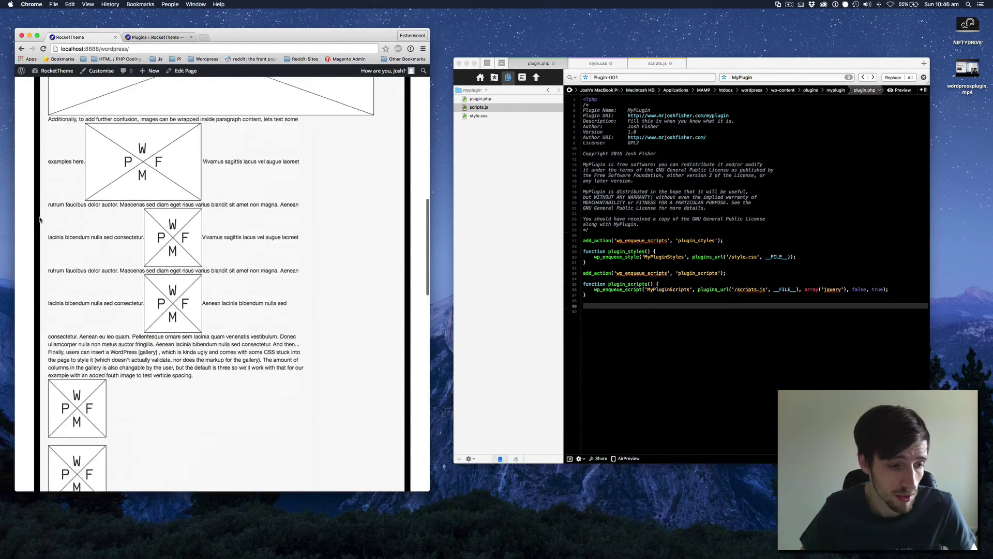
scroll(40, 219, "down", 5)
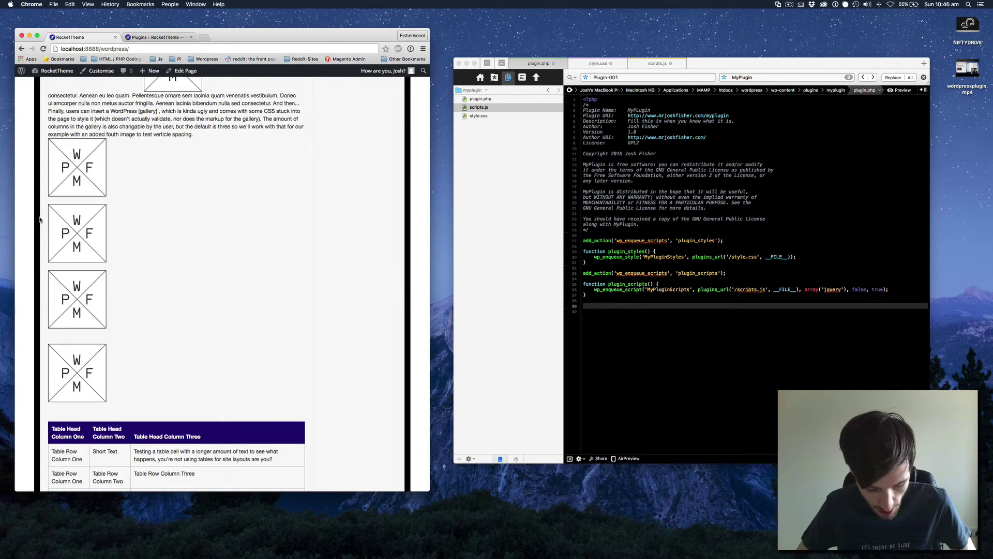
key("alt+super+j")
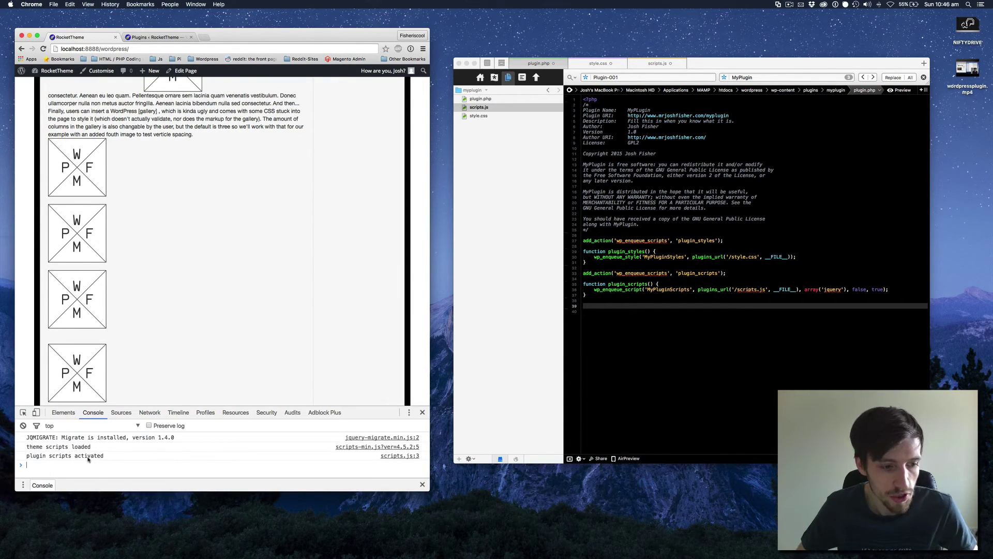
left_click_drag(109, 455, 31, 456)
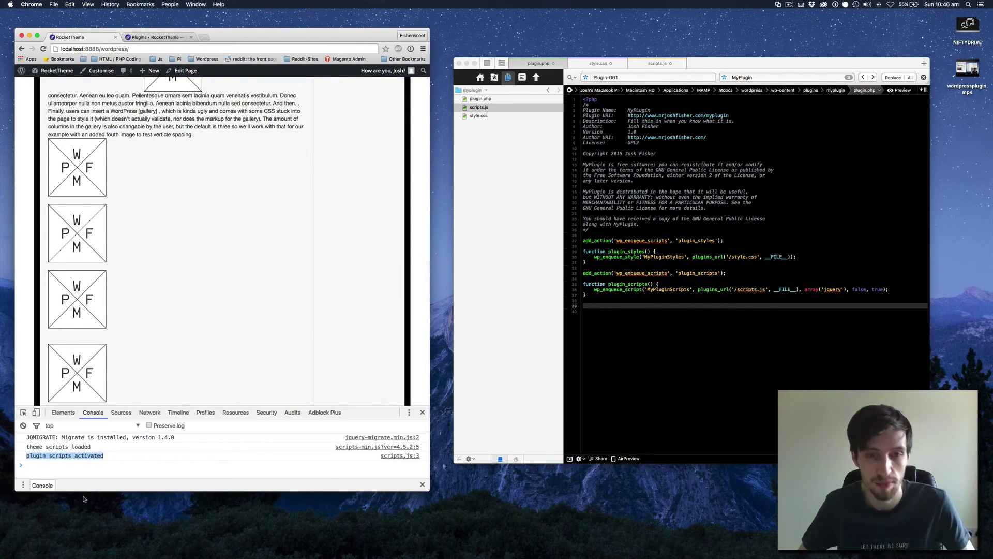
left_click(109, 306)
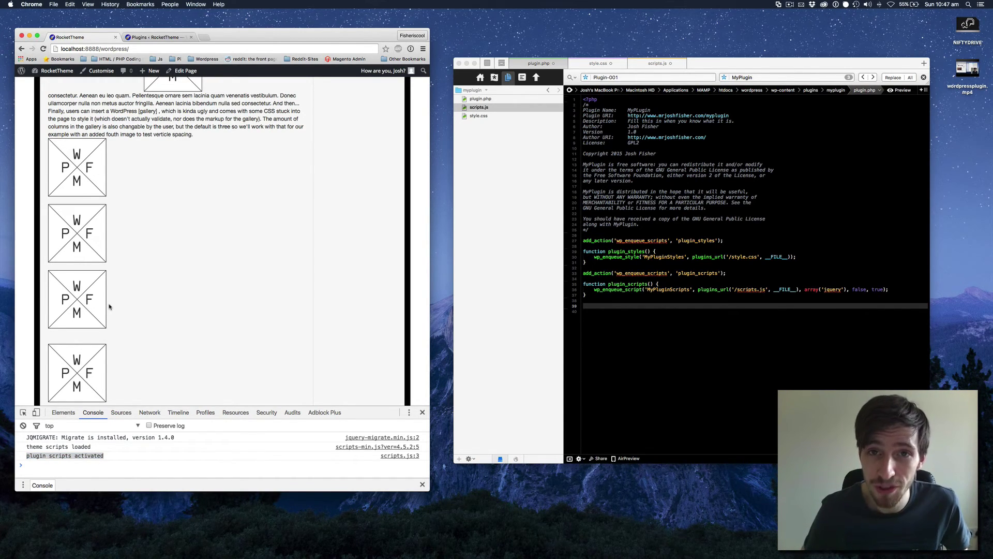